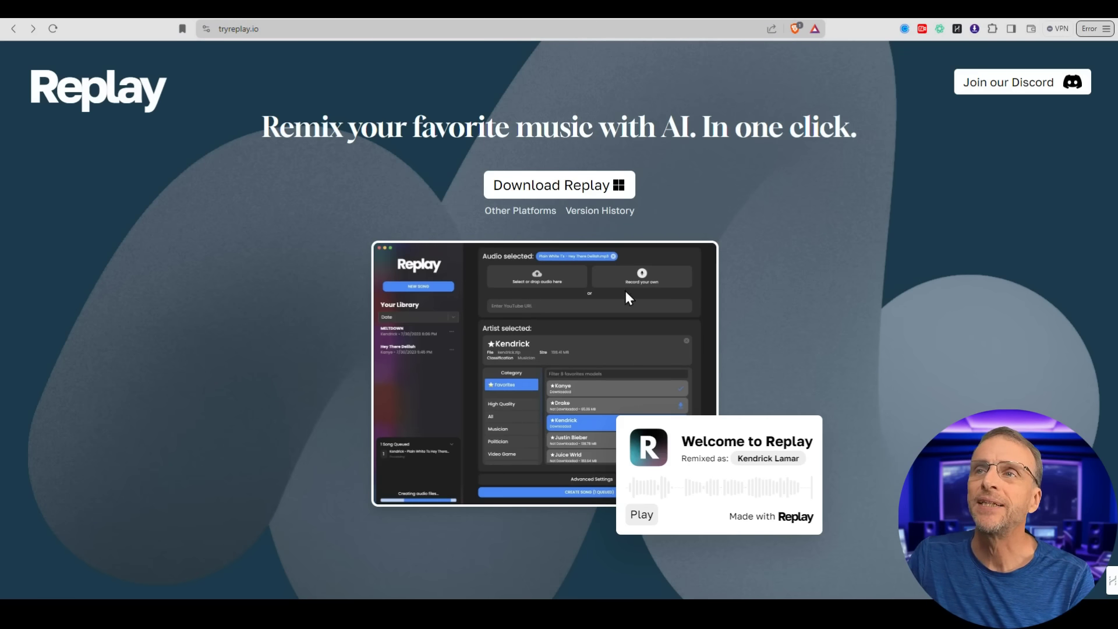
Reveal the MacOS Silicon, MacOS Intel, Windows and Linux download buttons on tryreplay.io
{"action": "left_click", "coordinate": [520, 211]}
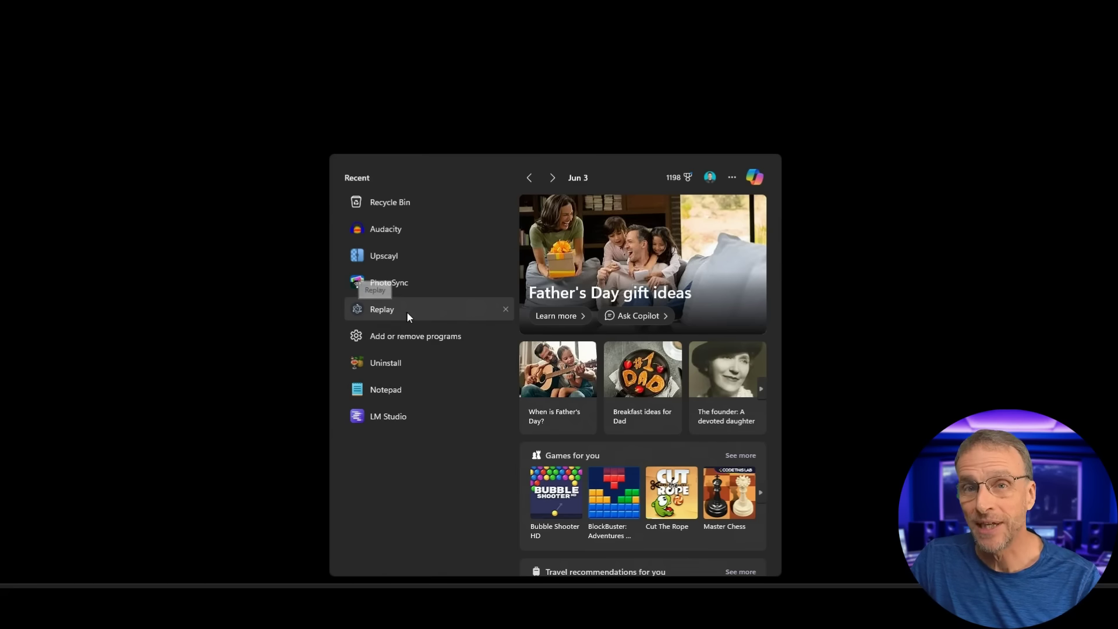
Launch Replay, accept the offered update, and run the Replay 4.1.3 installer despite the SmartScreen warning
{"action": "left_click", "coordinate": [406, 310]}
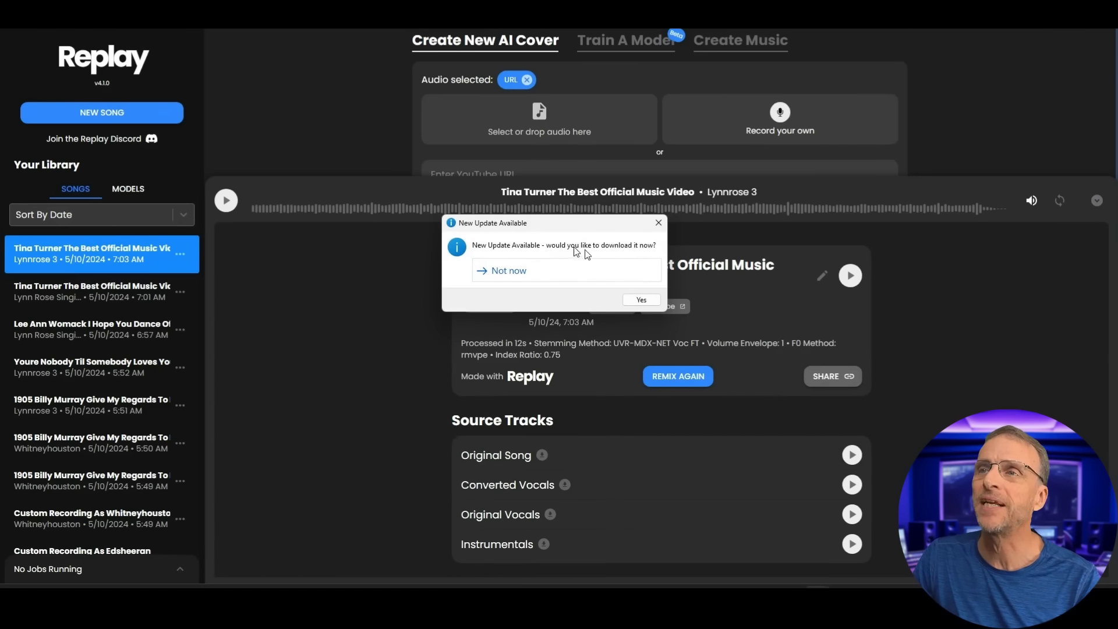
{"action": "left_click", "coordinate": [642, 300]}
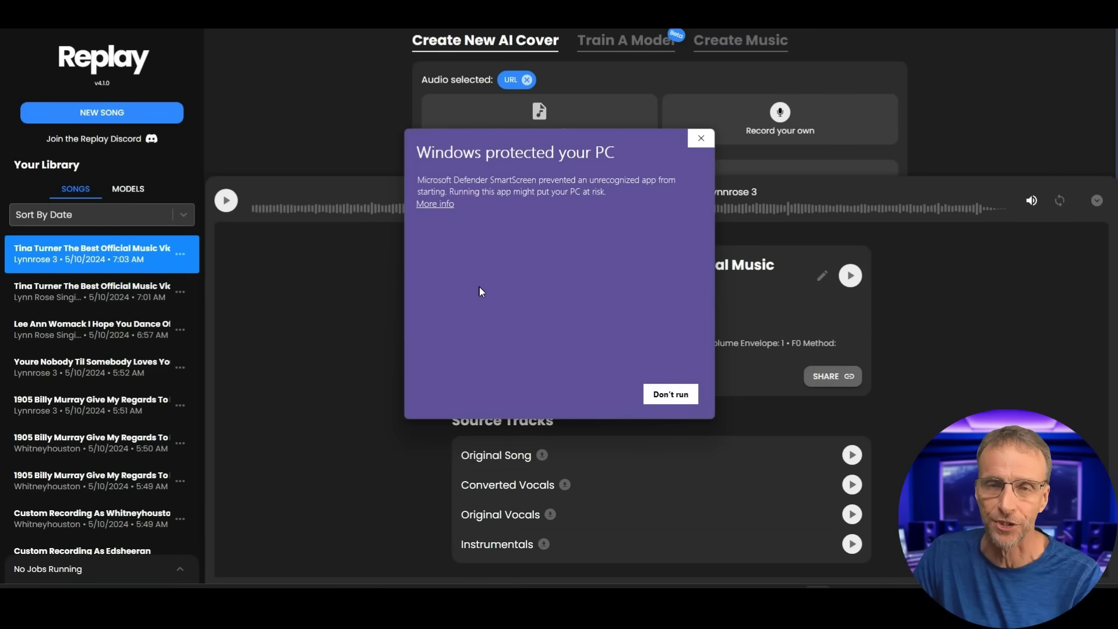
{"action": "left_click", "coordinate": [435, 205]}
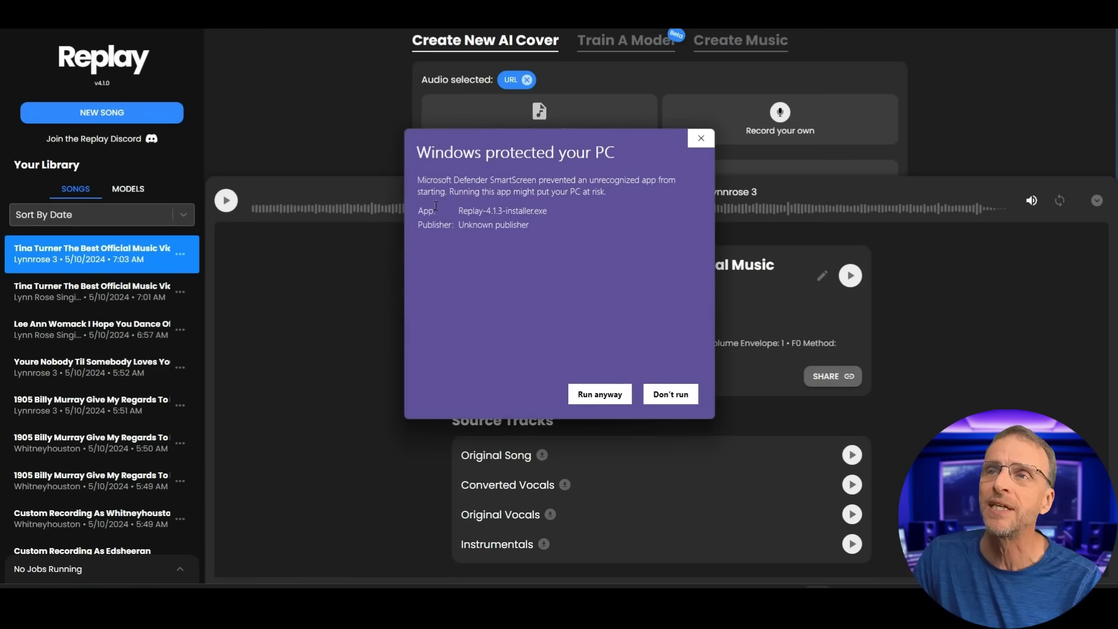
{"action": "left_click", "coordinate": [600, 394]}
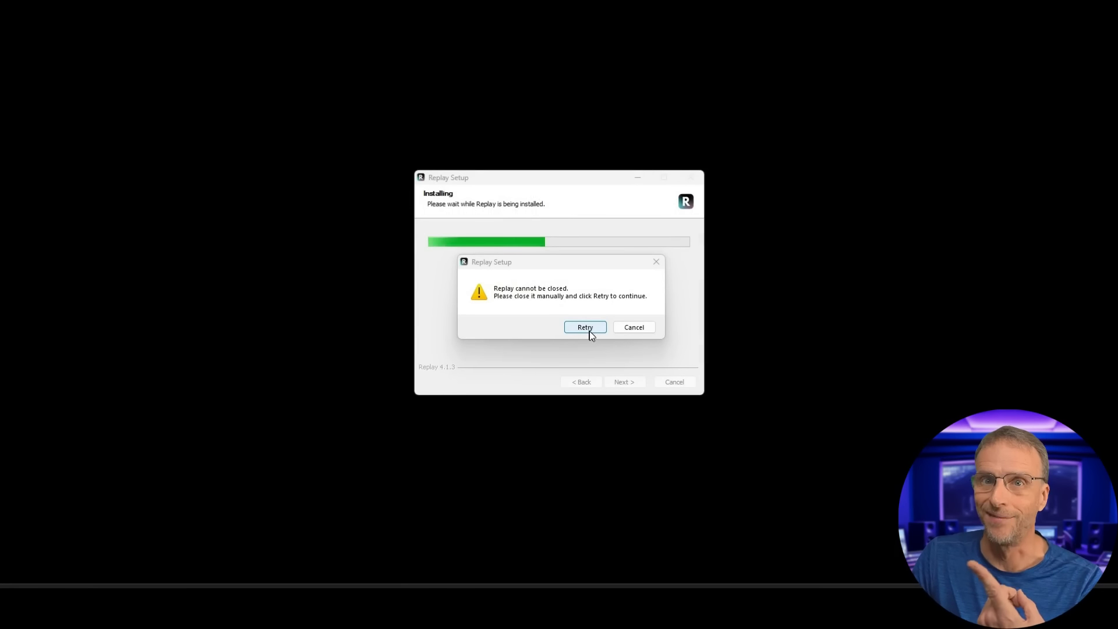
Retry the blocked installation and finish setup with Run Replay checked
{"action": "left_click", "coordinate": [589, 329]}
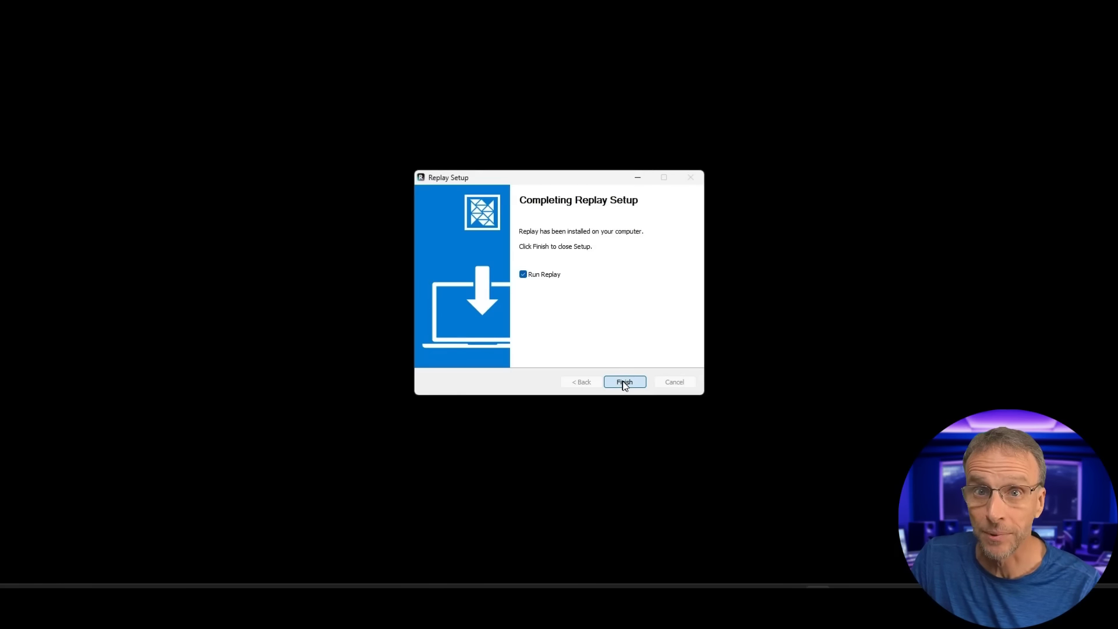
{"action": "left_click", "coordinate": [622, 381]}
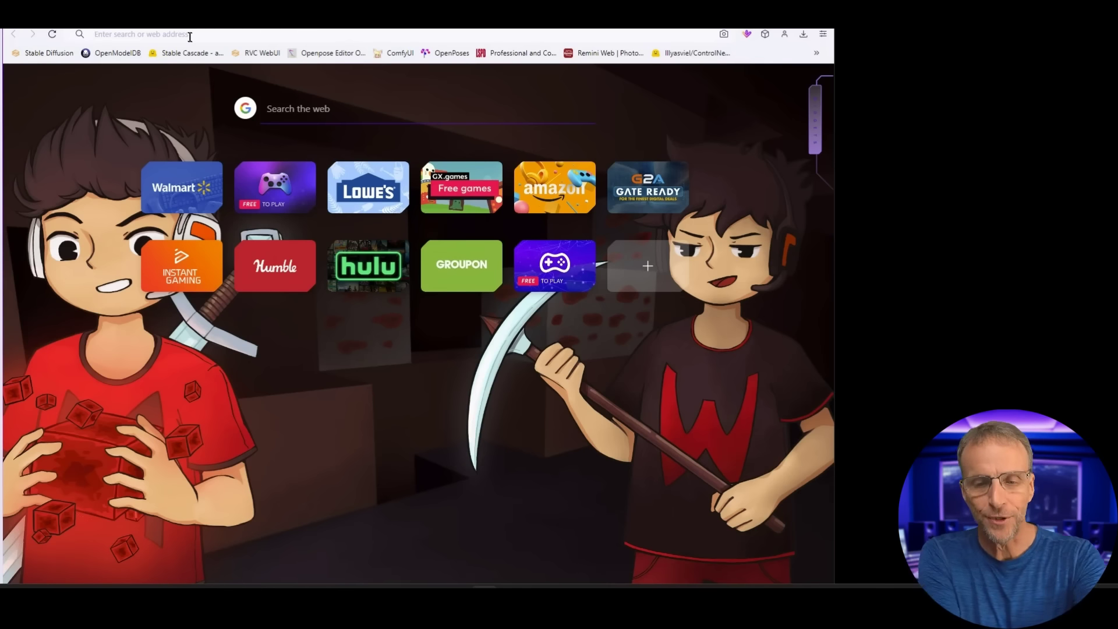
Go to the Udio site, read the new-features announcement, and return to the Discover page
{"action": "left_click", "coordinate": [190, 36]}
{"action": "type", "text": "udio"}
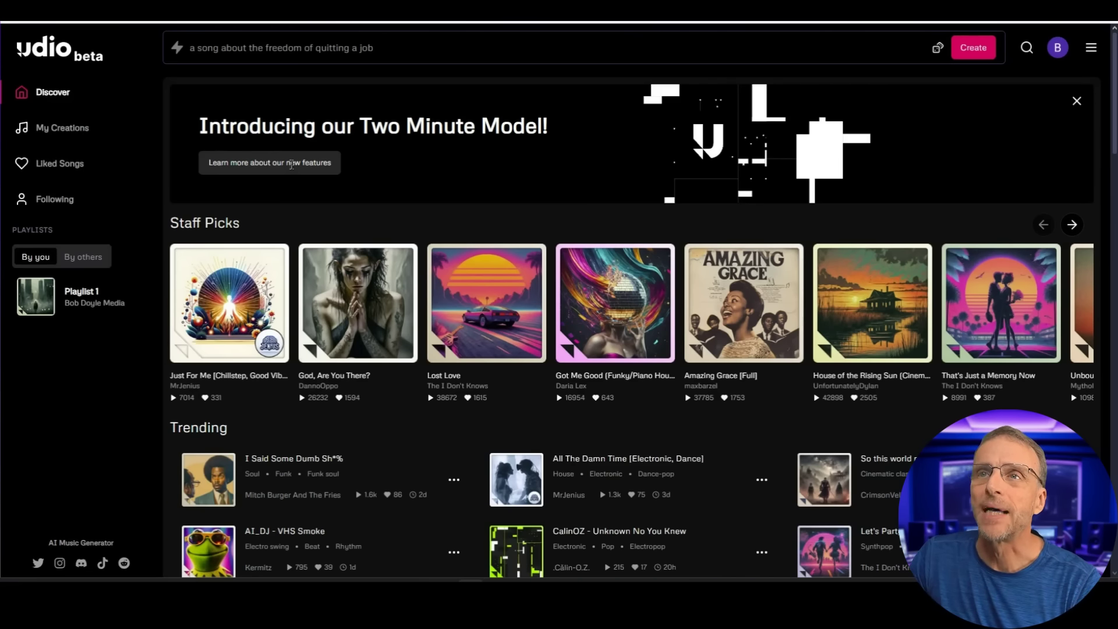
{"action": "left_click", "coordinate": [291, 165]}
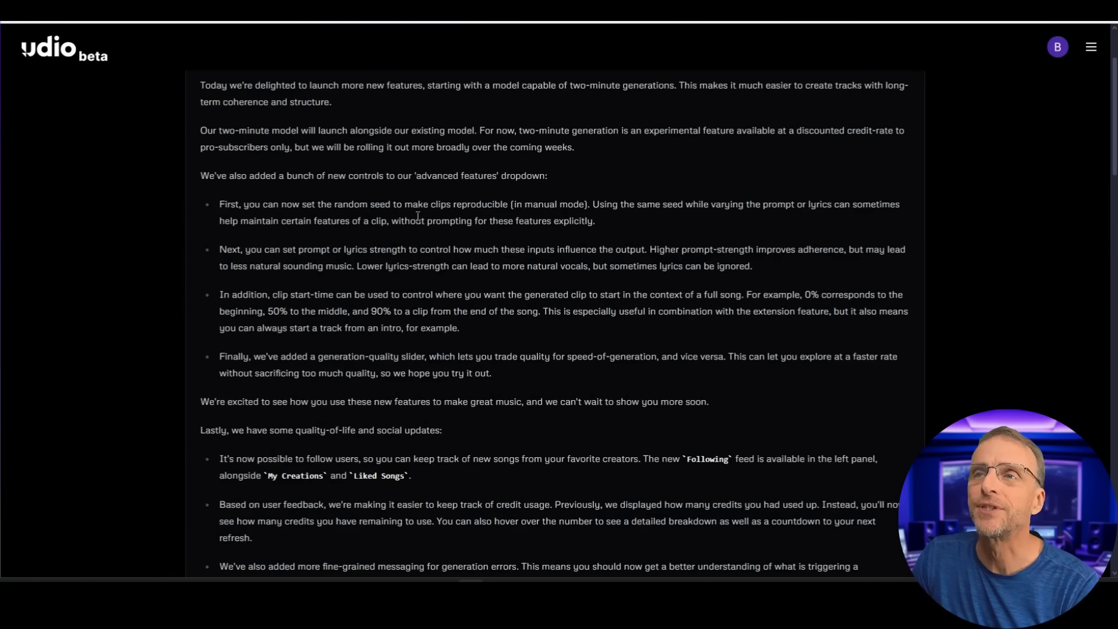
{"action": "scroll", "coordinate": [383, 238], "scroll_direction": "up", "scroll_amount": 1}
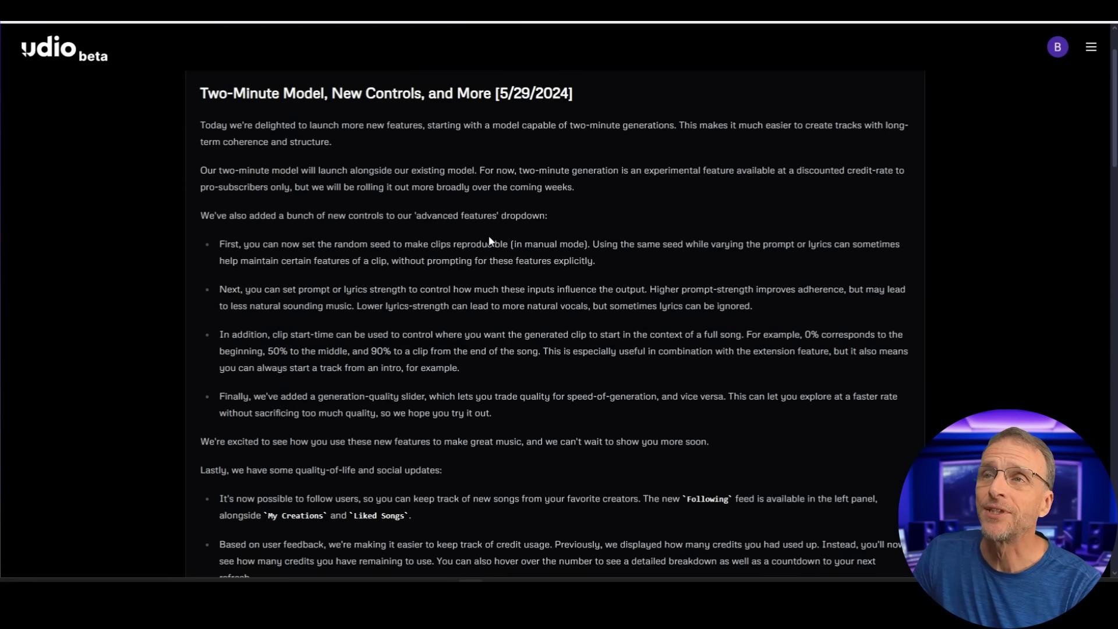
{"action": "scroll", "coordinate": [549, 254], "scroll_direction": "up", "scroll_amount": 2}
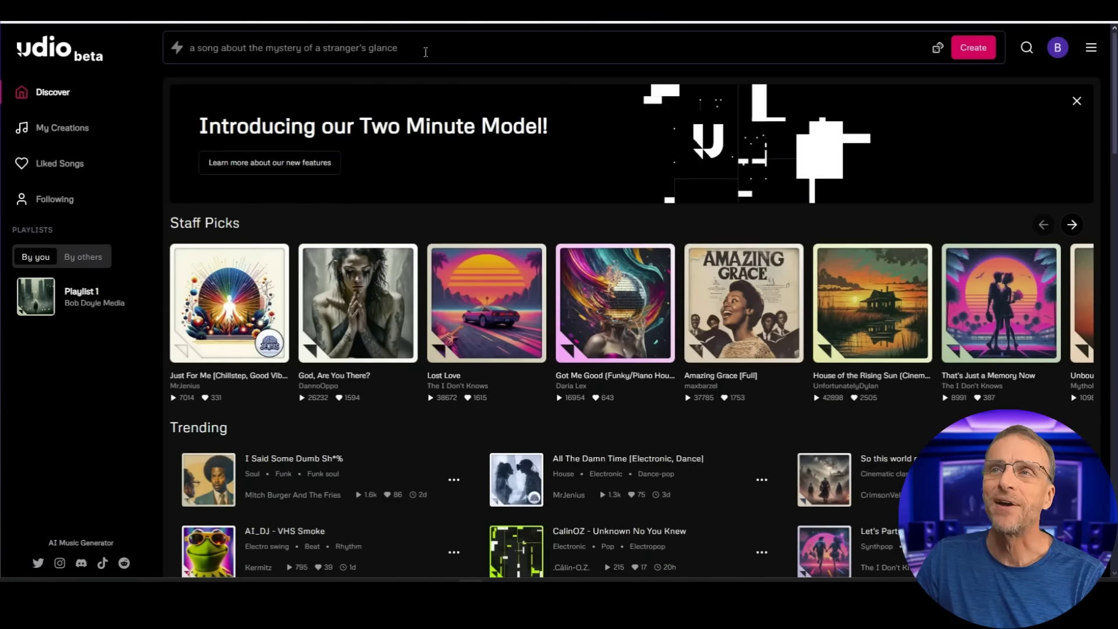
Generate Udio songs from the prompt 'rap song about love of cats' with Advanced Features expanded
{"action": "left_click", "coordinate": [425, 52]}
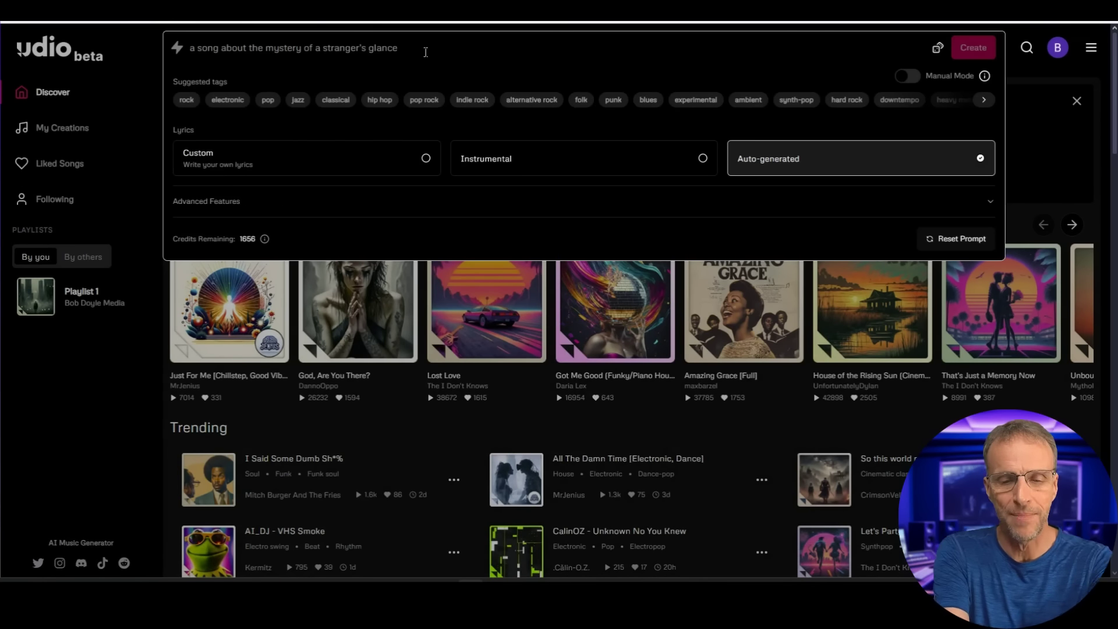
{"action": "type", "text": "rap song about love of"}
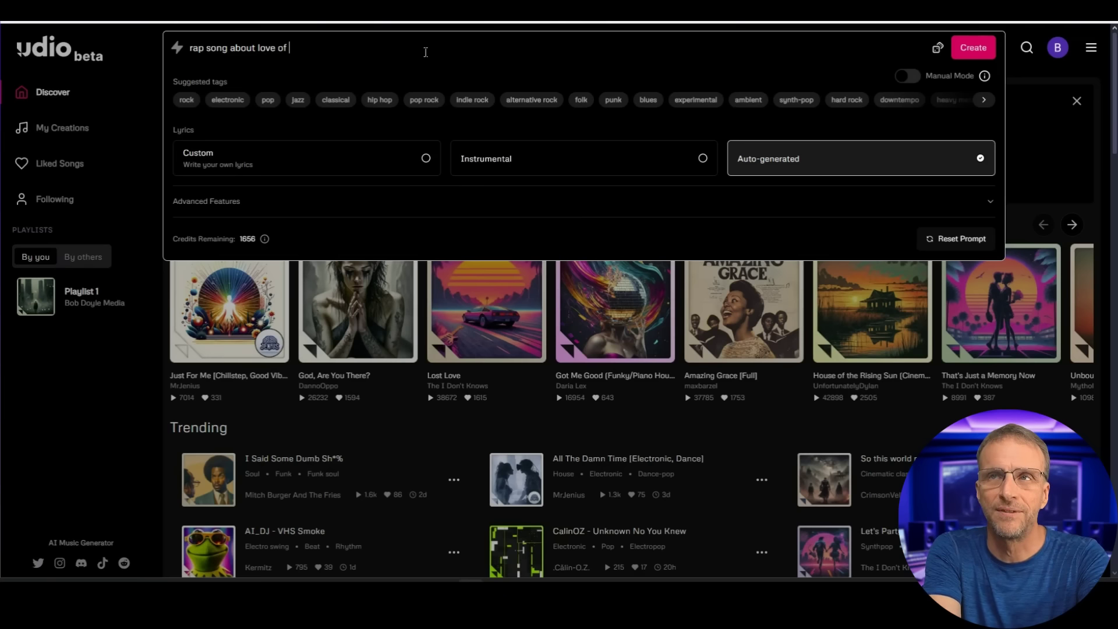
{"action": "type", "text": "s"}
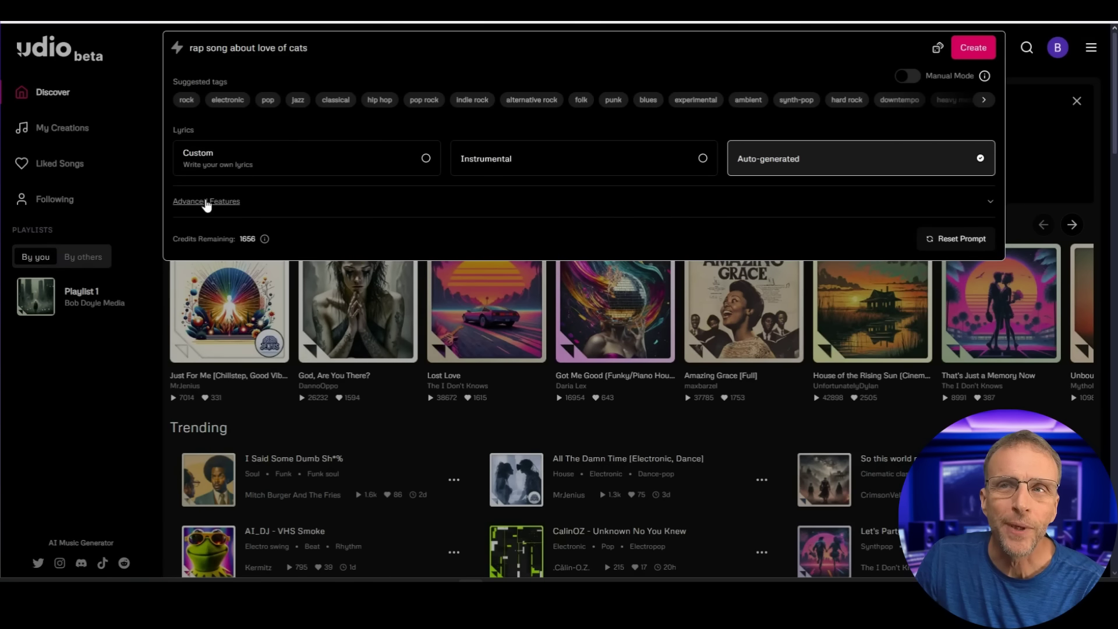
{"action": "left_click", "coordinate": [207, 201]}
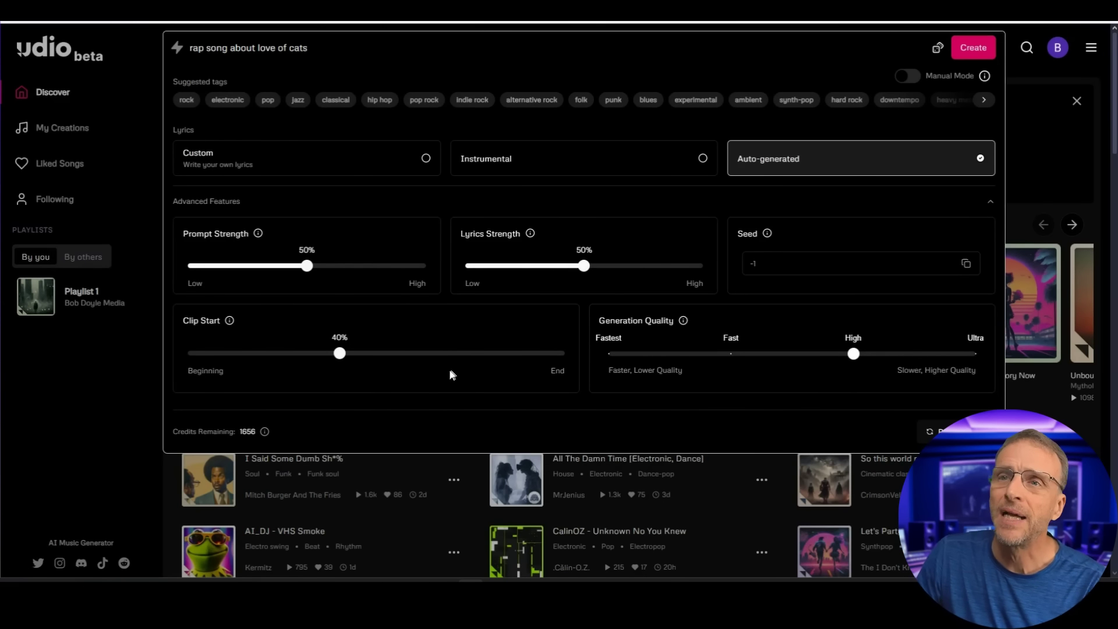
{"action": "mouse_move", "coordinate": [229, 324]}
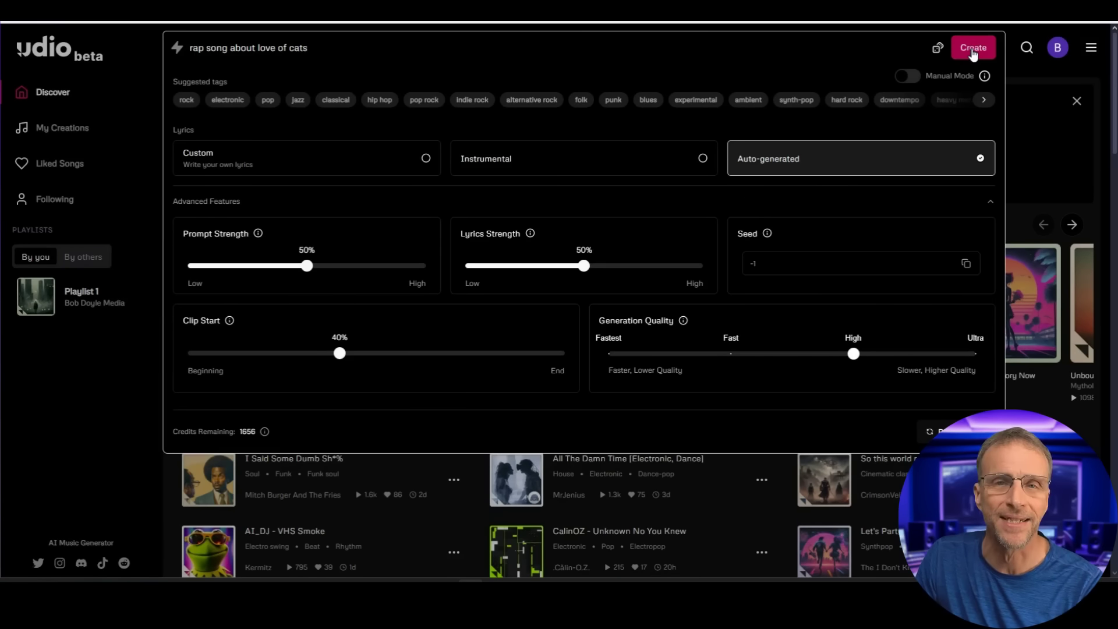
{"action": "left_click", "coordinate": [972, 49]}
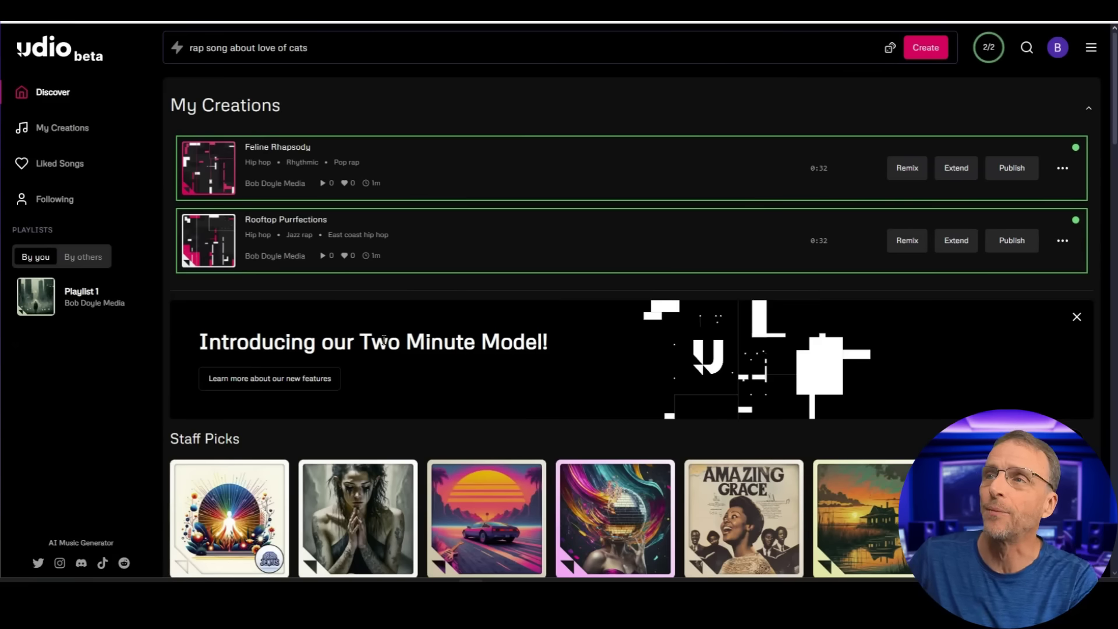
Play and pause Feline Rhapsody, then play Rooftop Purrfections and pause it at 0:21
{"action": "left_click", "coordinate": [275, 148]}
{"action": "left_click", "coordinate": [285, 193]}
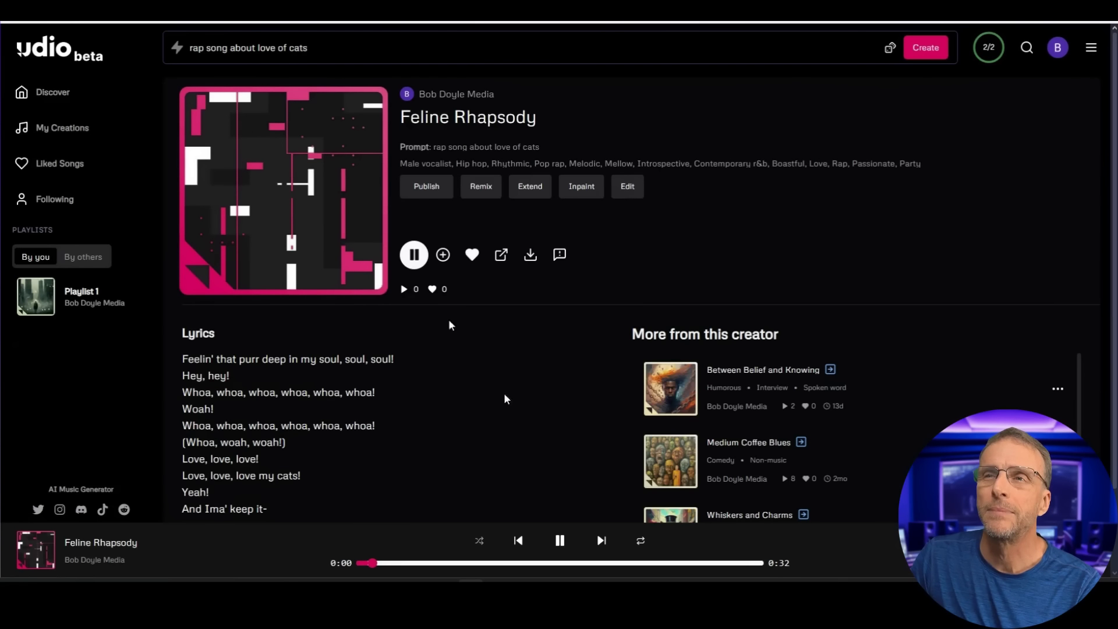
{"action": "left_click", "coordinate": [414, 255]}
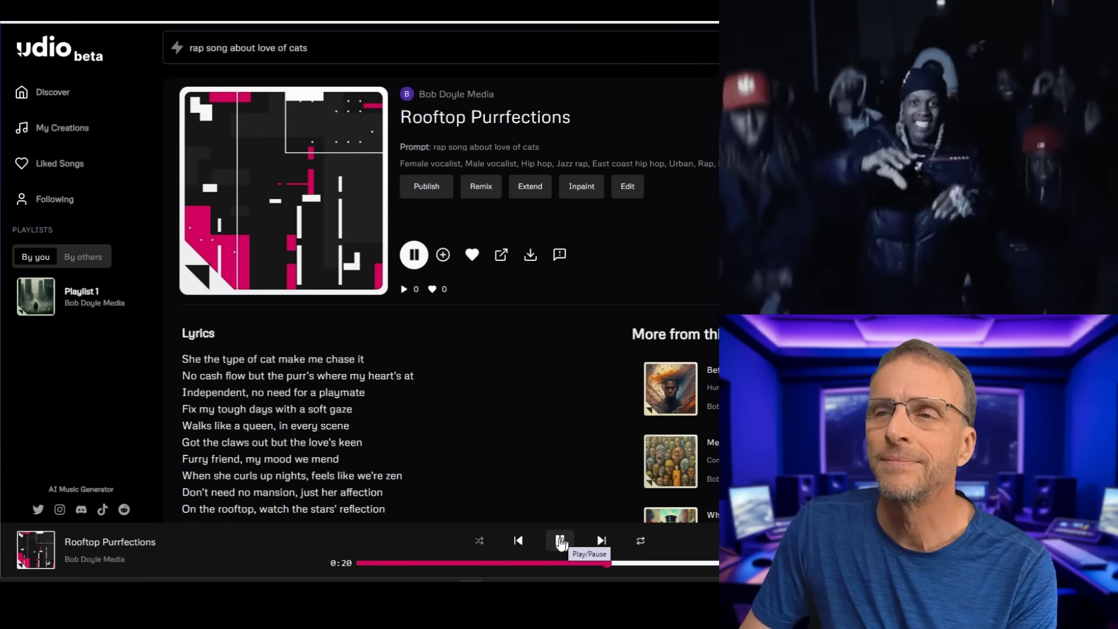
{"action": "left_click", "coordinate": [559, 542]}
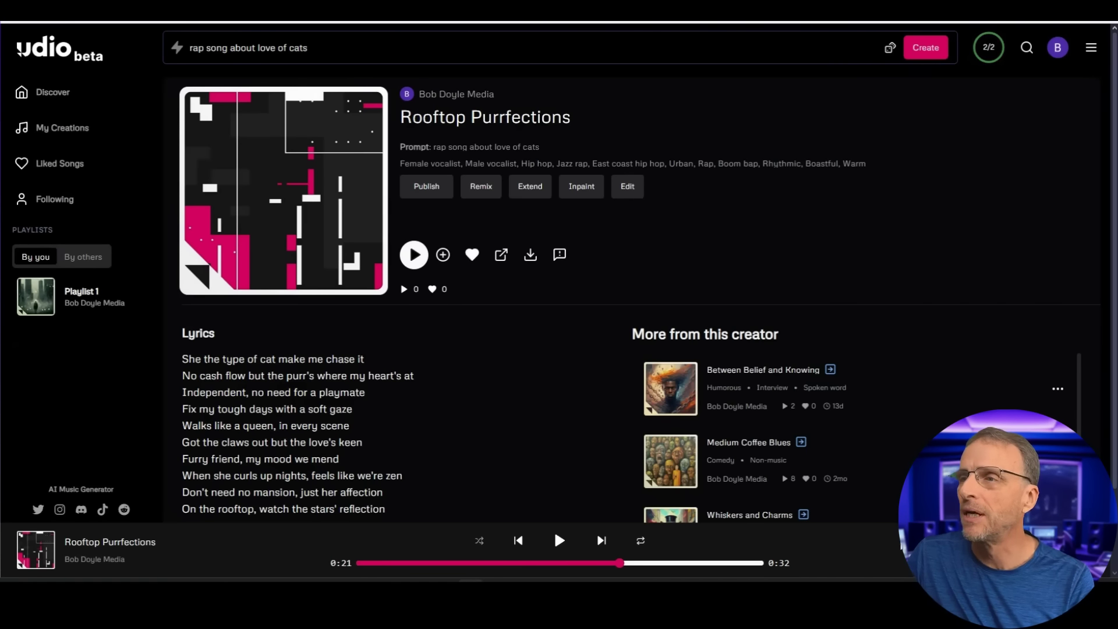
Download the song's audio as an MP3 file named 'Rooftop Purrfections'
{"action": "left_click", "coordinate": [530, 254]}
{"action": "left_click", "coordinate": [531, 285]}
{"action": "type", "text": "p Purrfections"}
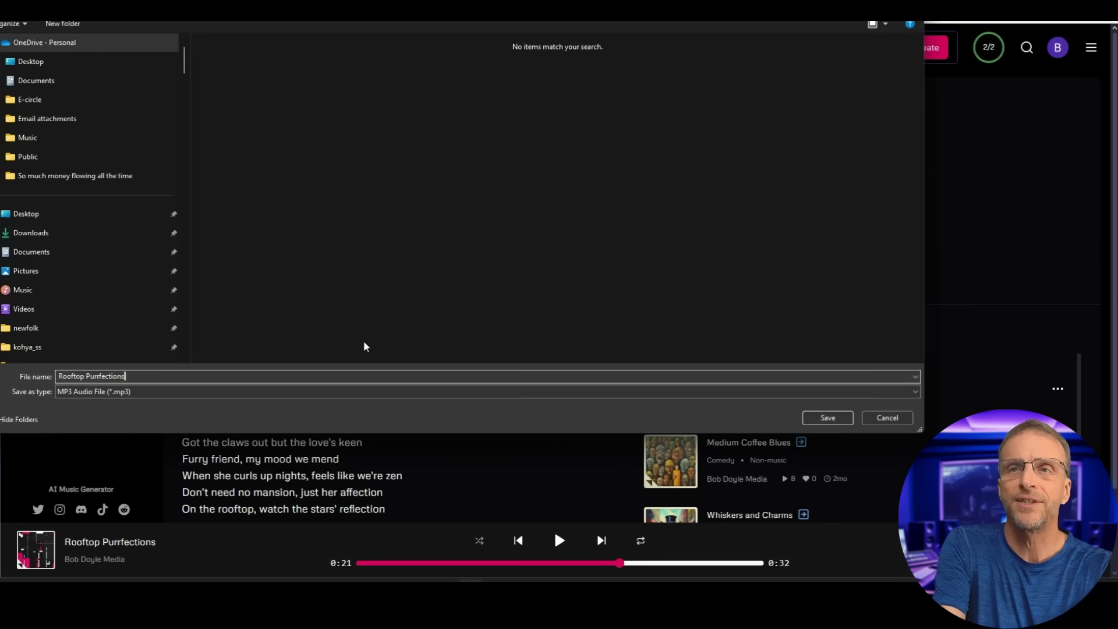
{"action": "key", "text": "Return"}
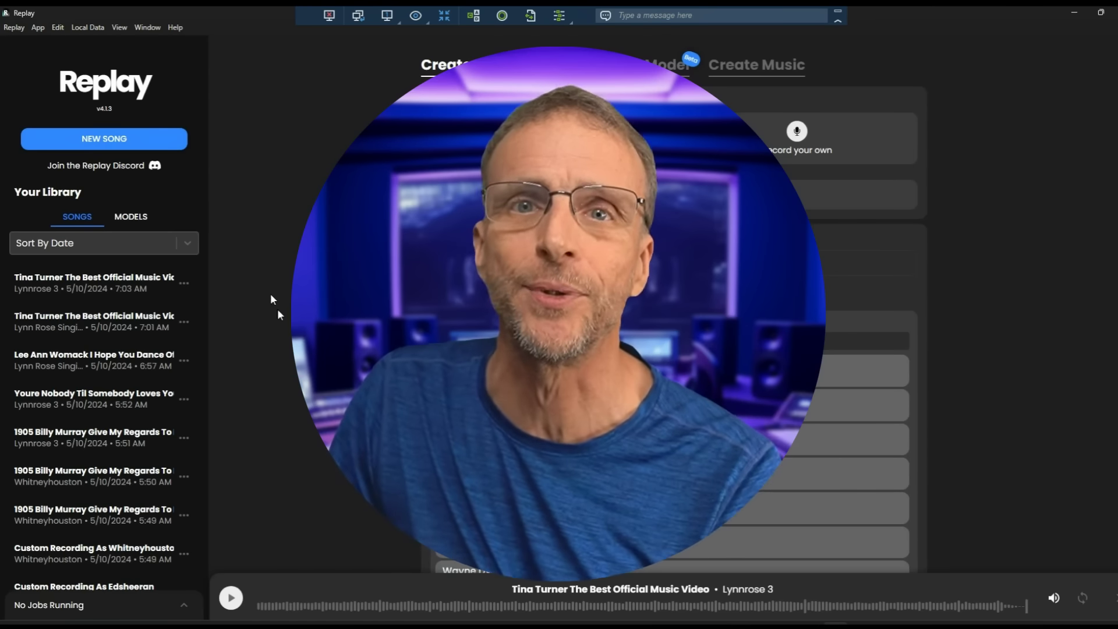
Scroll through the Create New AI Cover page and look over the App menu without choosing anything
{"action": "scroll", "coordinate": [291, 388], "scroll_direction": "down", "scroll_amount": 1}
{"action": "scroll", "coordinate": [493, 426], "scroll_direction": "down", "scroll_amount": 3}
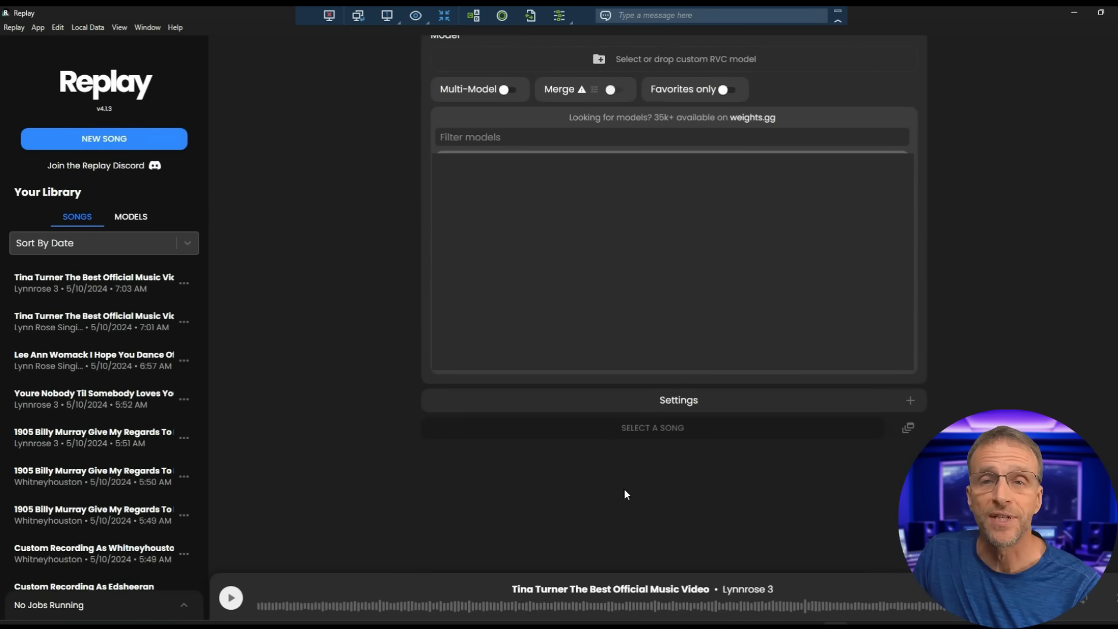
{"action": "scroll", "coordinate": [372, 479], "scroll_direction": "up", "scroll_amount": 5}
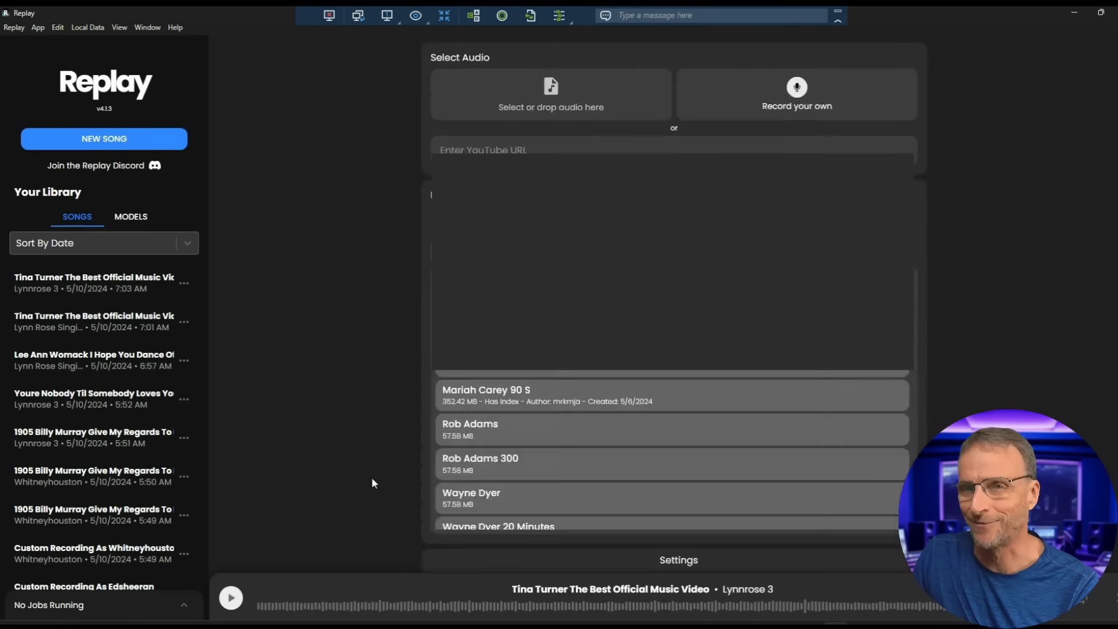
{"action": "left_click", "coordinate": [37, 27]}
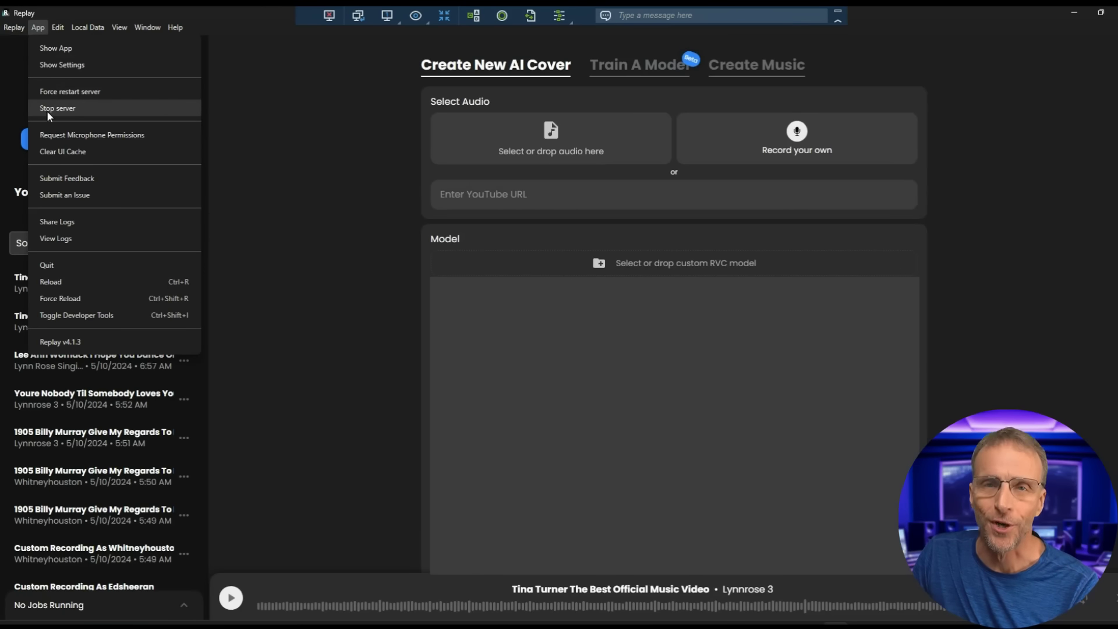
{"action": "left_click", "coordinate": [707, 128]}
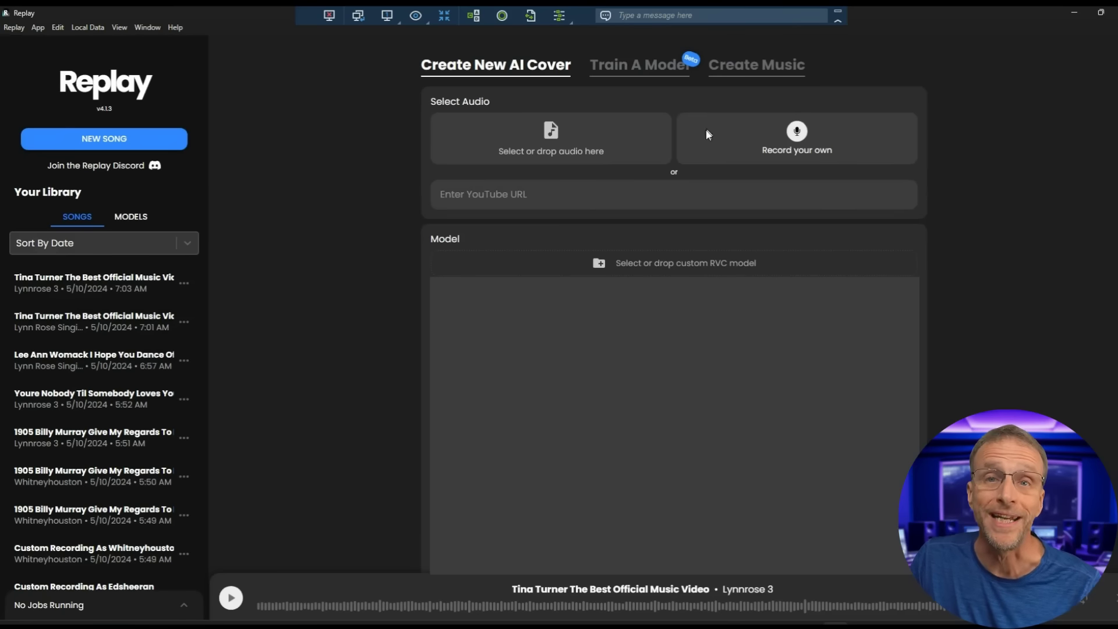
On Train A Model, name the model 'Bob Narration' and open the file browser for training audio
{"action": "left_click", "coordinate": [629, 66]}
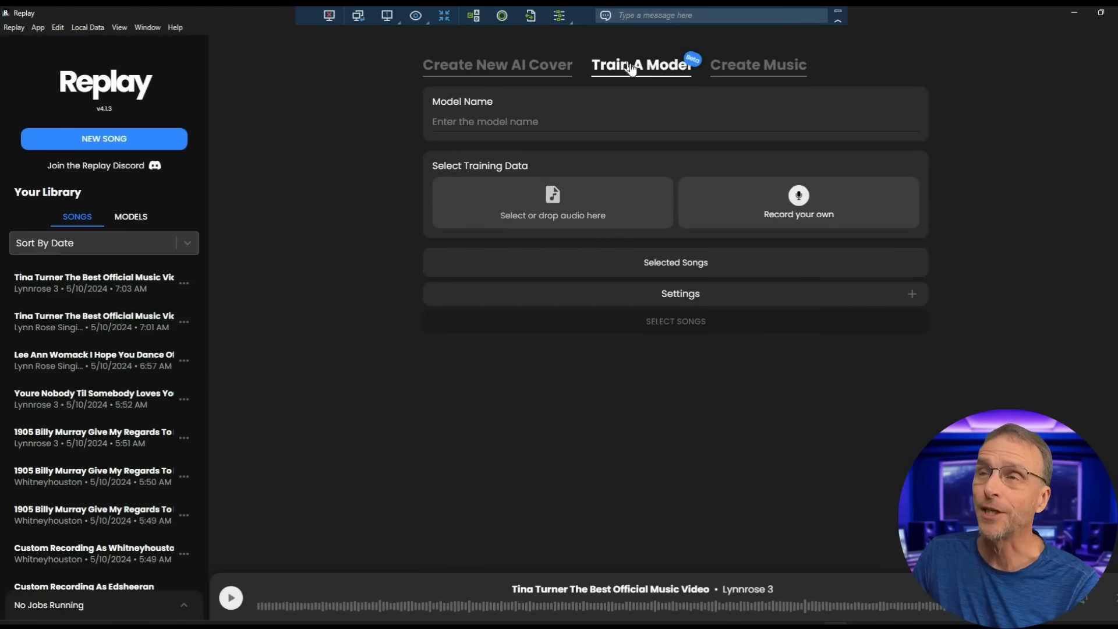
{"action": "left_click", "coordinate": [522, 123]}
{"action": "type", "text": "Bob Narration"}
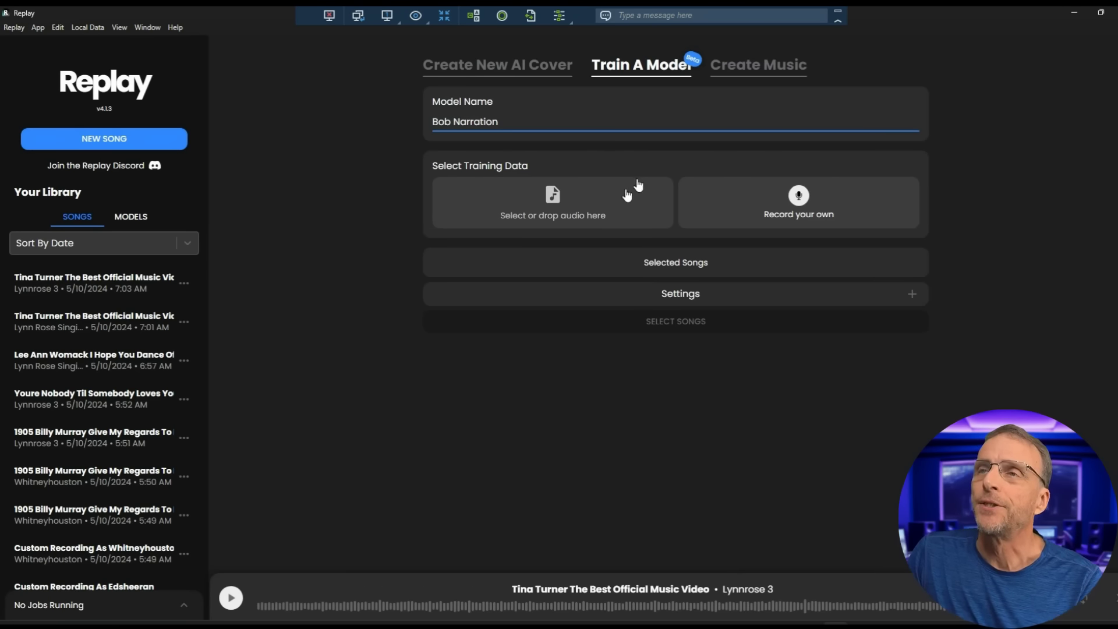
{"action": "left_click", "coordinate": [552, 213]}
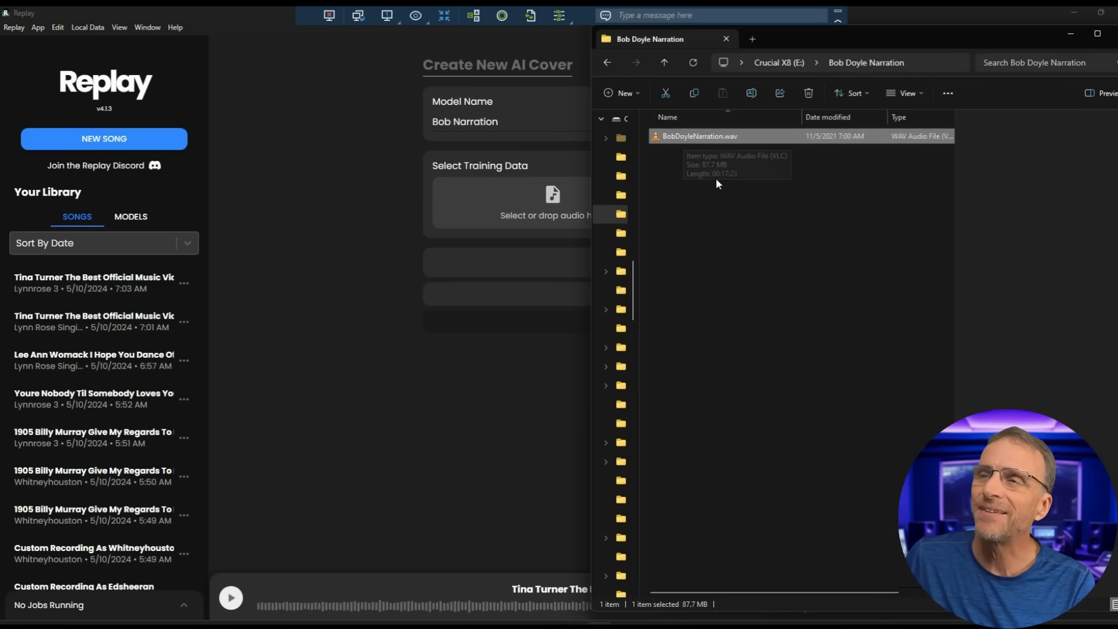
Preview BobDoyleNarration.wav in VLC at 04:20, 06:09, 10:16 and 11:53, then pause it
{"action": "double_click", "coordinate": [699, 137]}
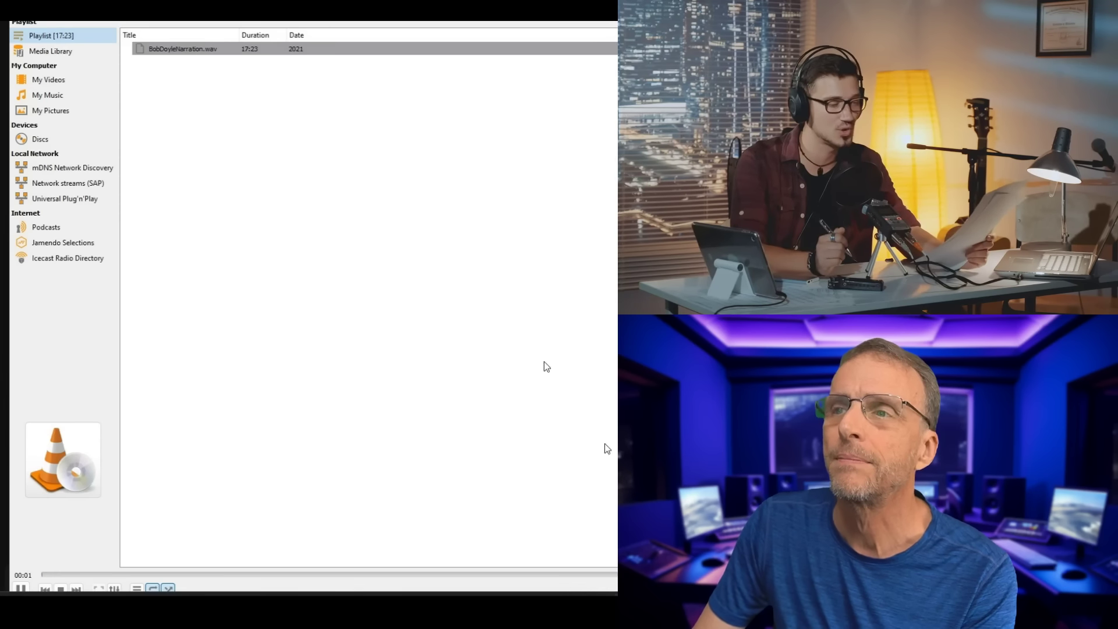
{"action": "left_click", "coordinate": [311, 575]}
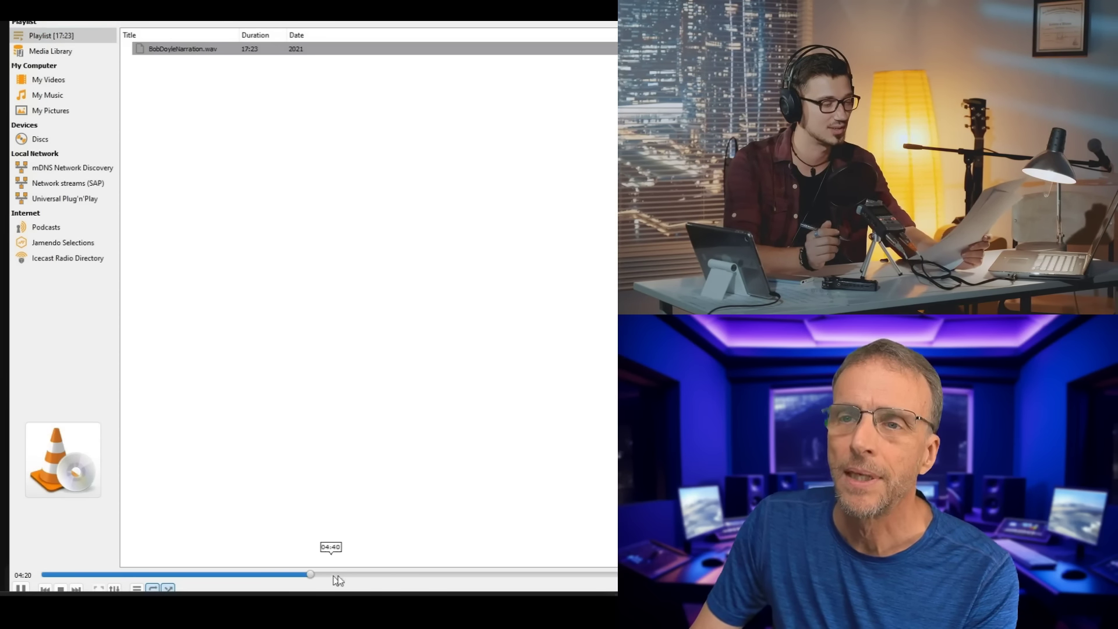
{"action": "left_click", "coordinate": [424, 575]}
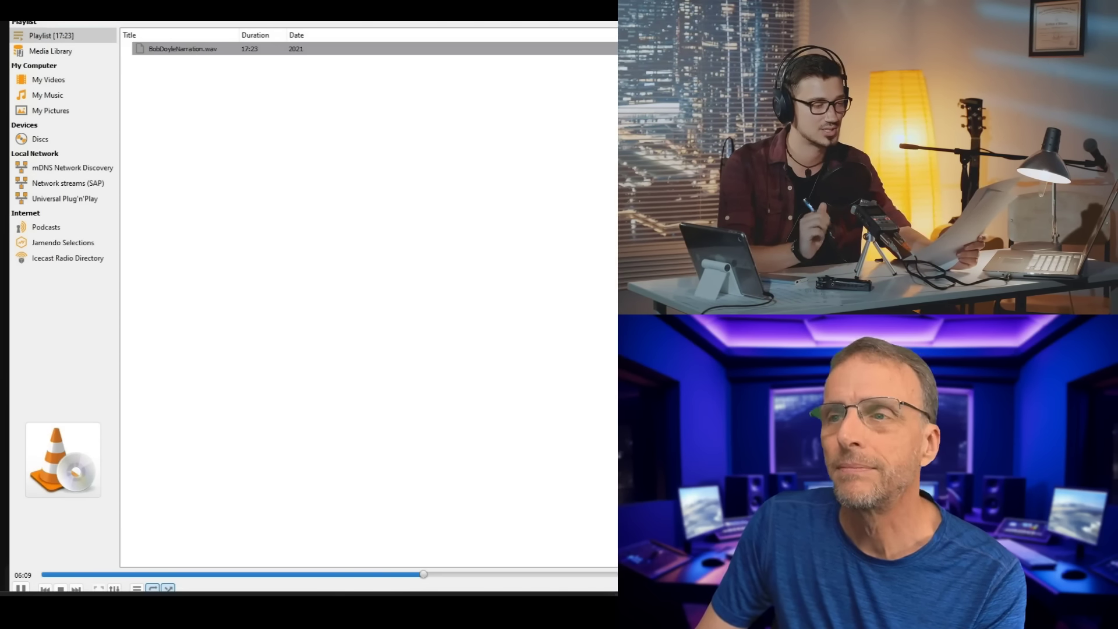
{"action": "left_click", "coordinate": [678, 574]}
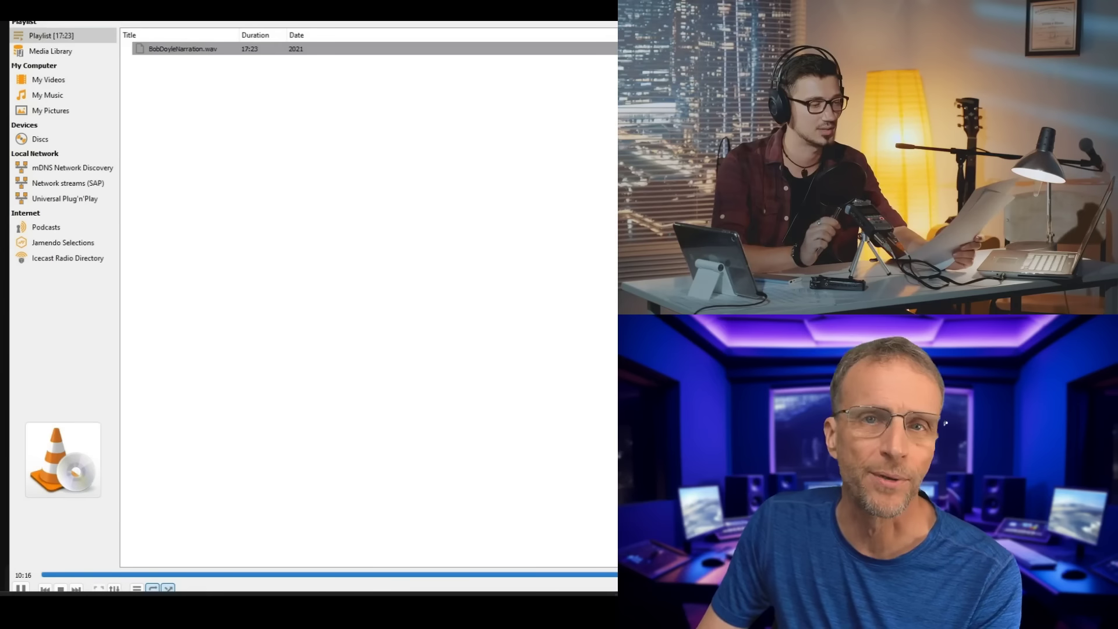
{"action": "left_click", "coordinate": [780, 575]}
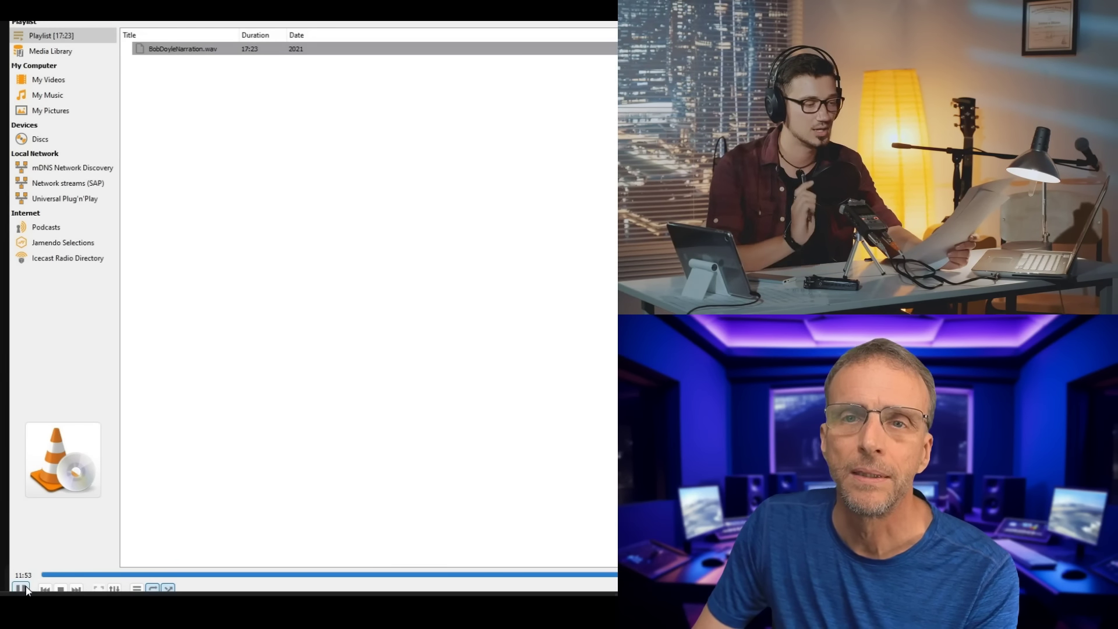
{"action": "left_click", "coordinate": [21, 589]}
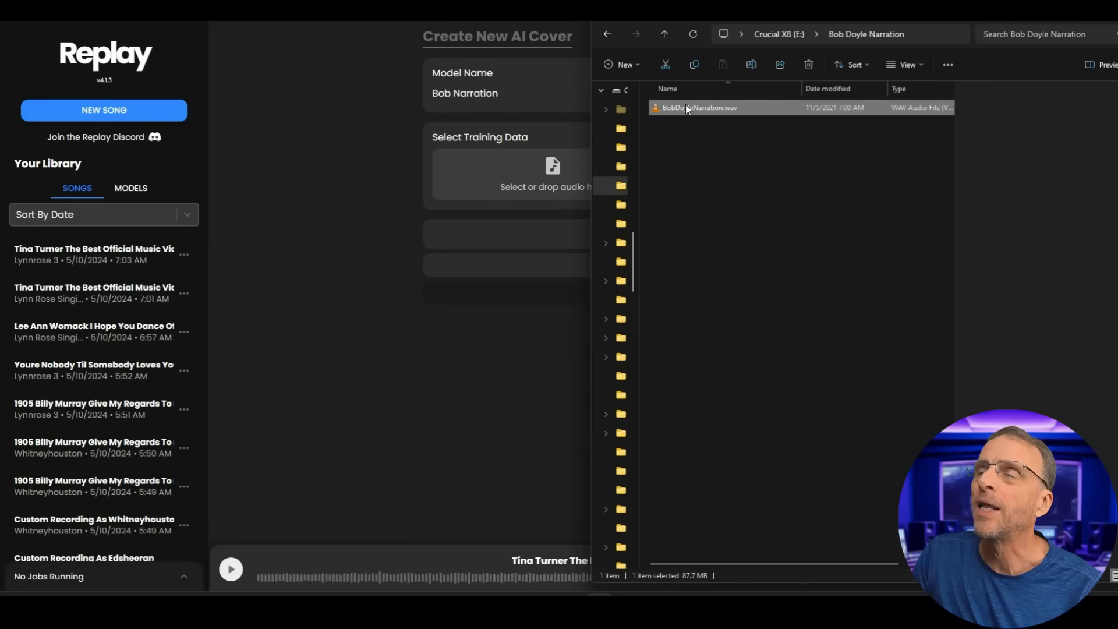
{"action": "left_click_drag", "start_coordinate": [686, 107], "coordinate": [531, 178]}
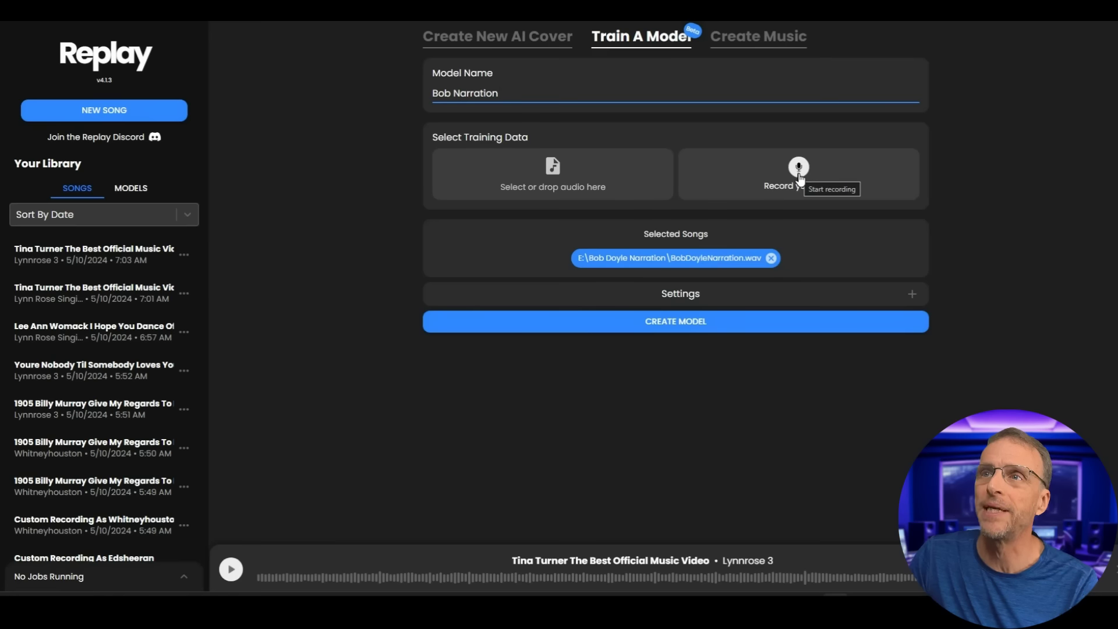
Switch on Pre-Stemmed, keep CUDA as render device, and leave microphone input unchanged
{"action": "left_click", "coordinate": [680, 296]}
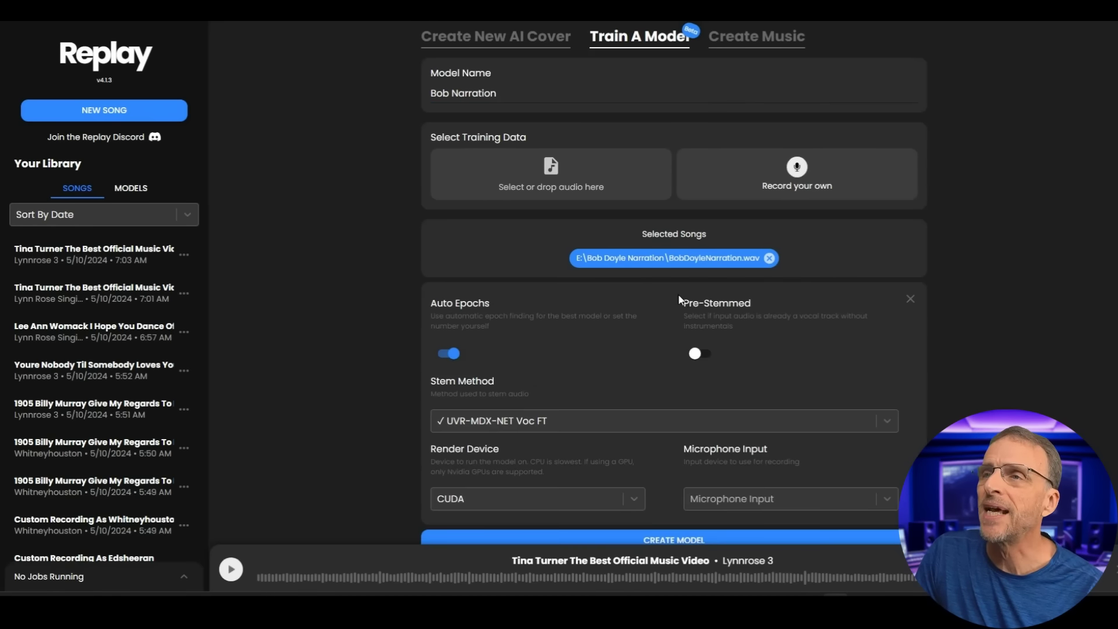
{"action": "left_click", "coordinate": [699, 353]}
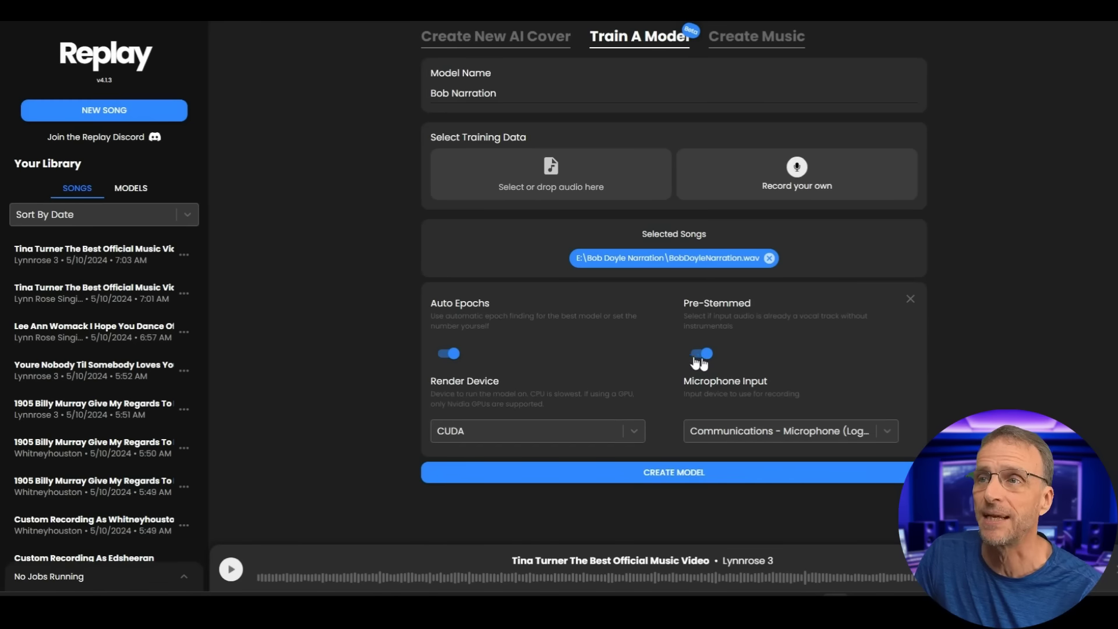
{"action": "left_click", "coordinate": [460, 433]}
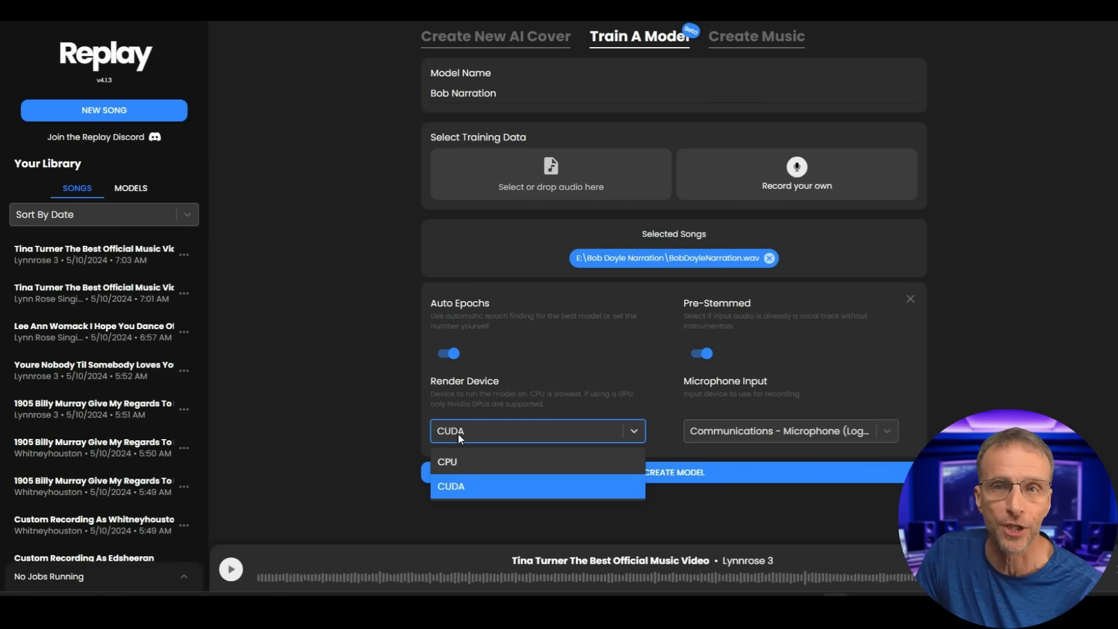
{"action": "left_click", "coordinate": [458, 432]}
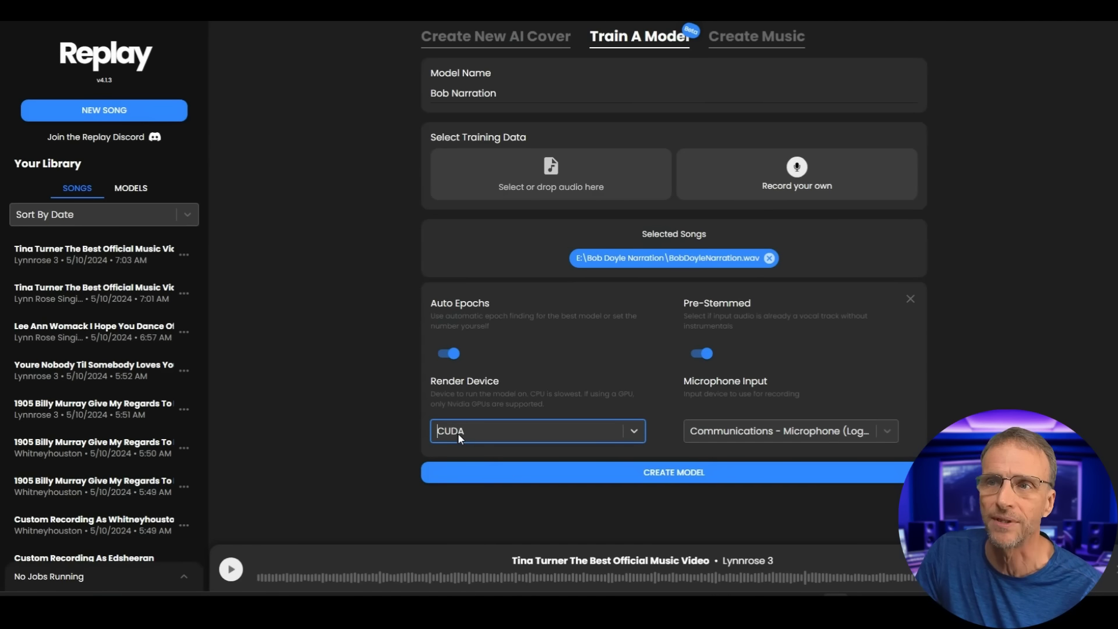
{"action": "left_click", "coordinate": [805, 429]}
{"action": "left_click", "coordinate": [804, 428]}
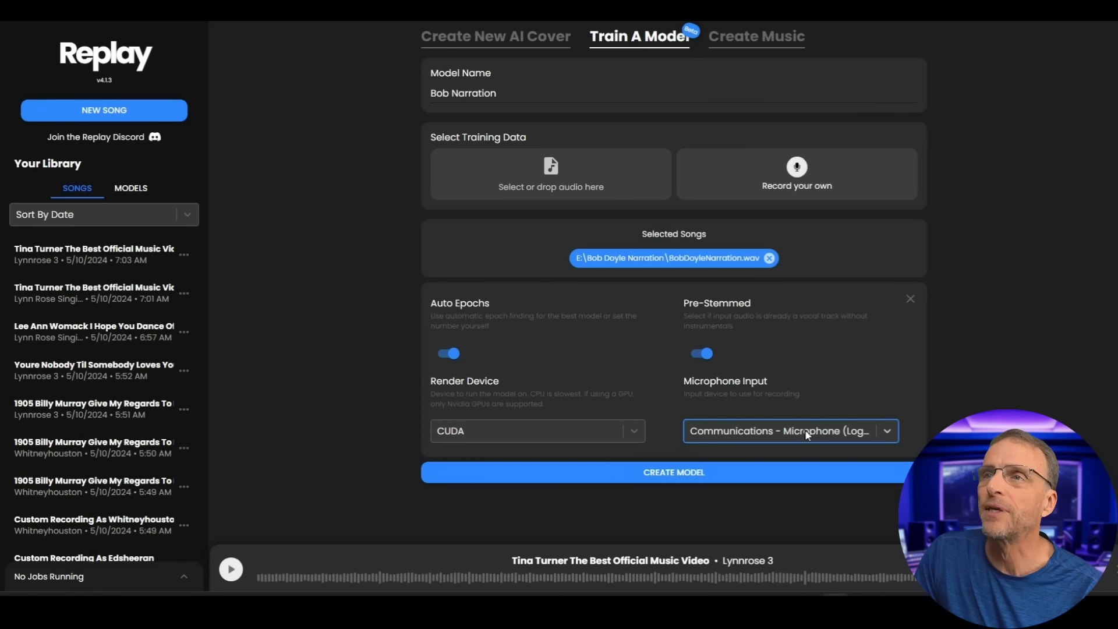
Start Bob Narration training, then inspect and close Replay's logs folder from the tray menu
{"action": "left_click", "coordinate": [690, 477]}
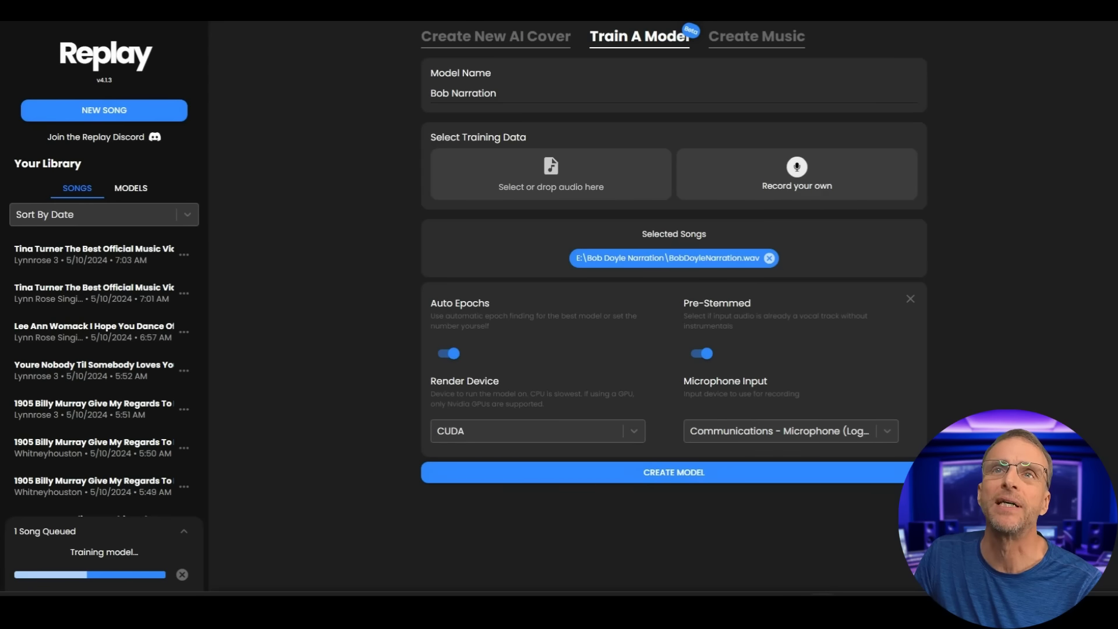
{"action": "right_click", "coordinate": [29, 23]}
{"action": "left_click", "coordinate": [59, 210]}
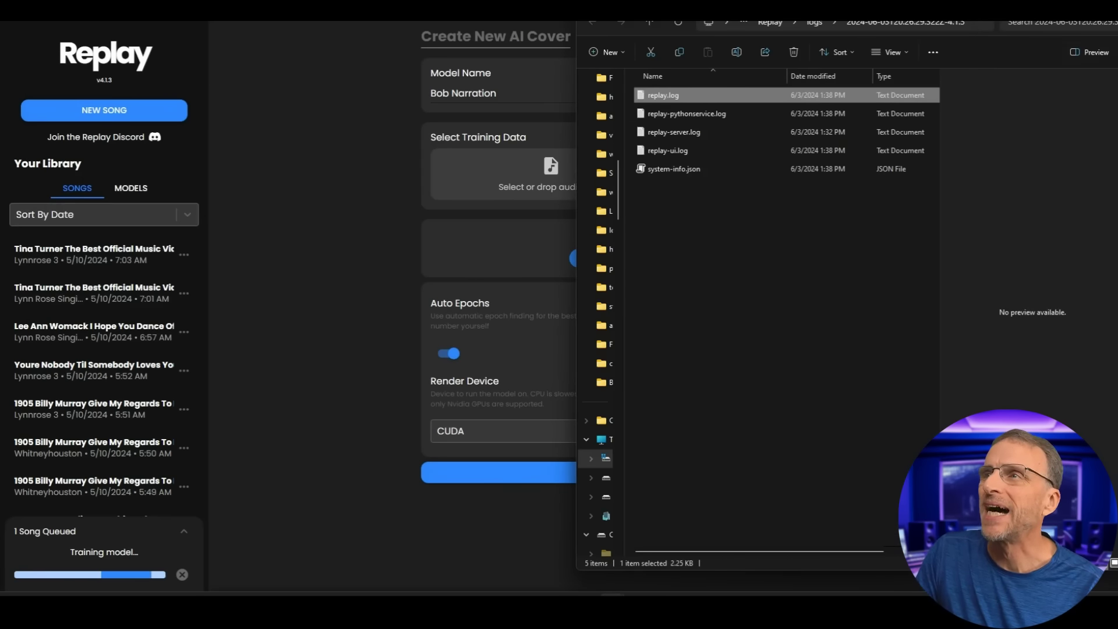
{"action": "left_click", "coordinate": [246, 92]}
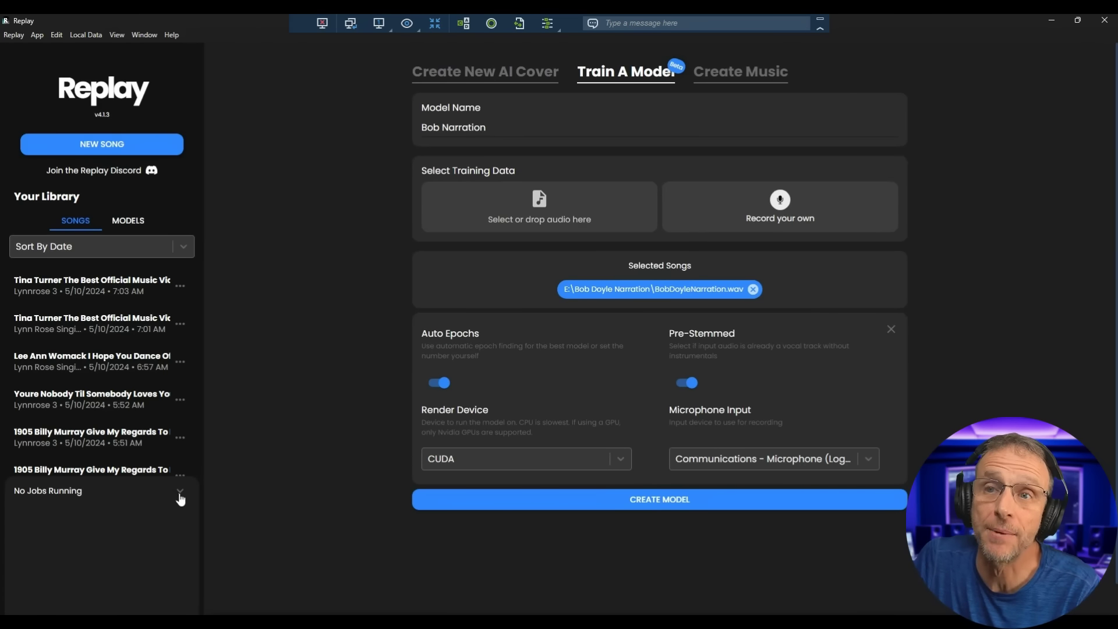
Load Rooftop Purrfections.mp3 as the input audio for a new AI cover
{"action": "left_click", "coordinate": [180, 493]}
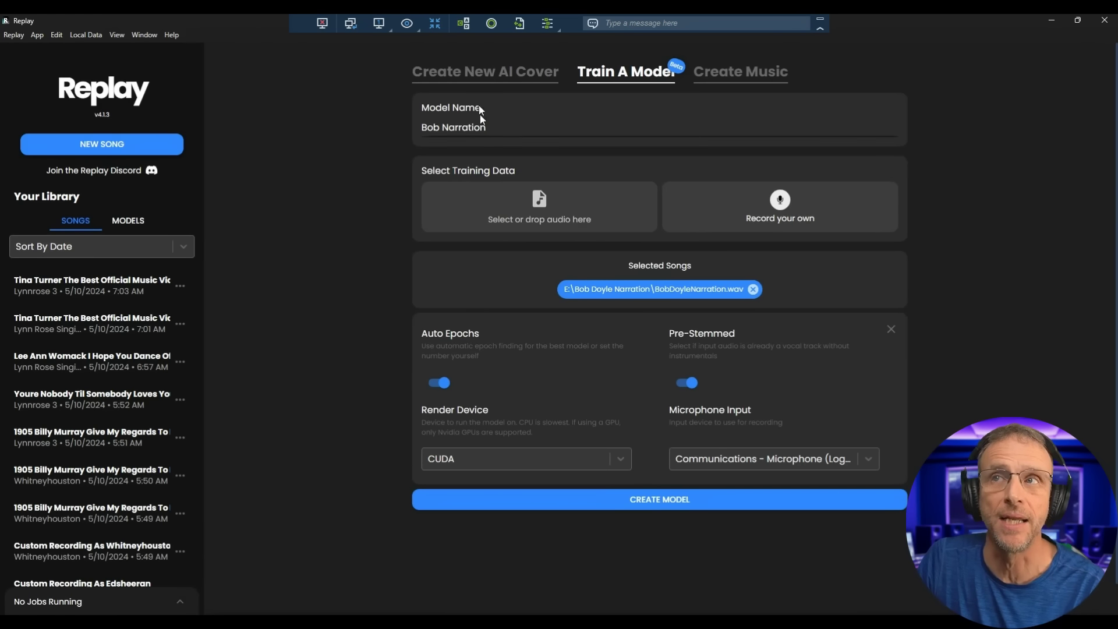
{"action": "left_click", "coordinate": [479, 77]}
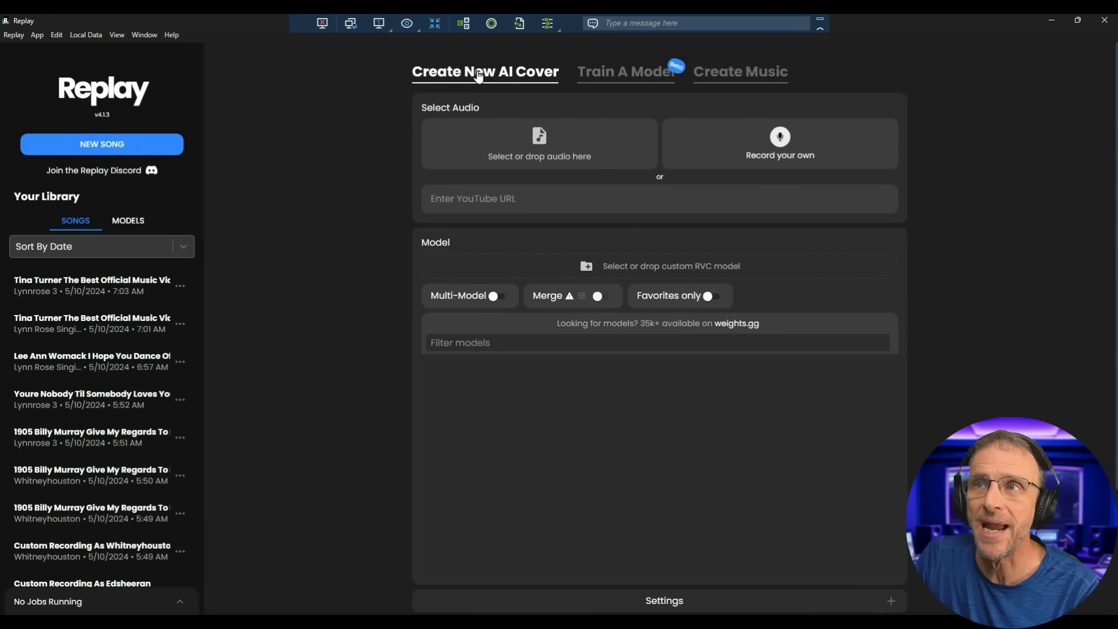
{"action": "mouse_move", "coordinate": [600, 626]}
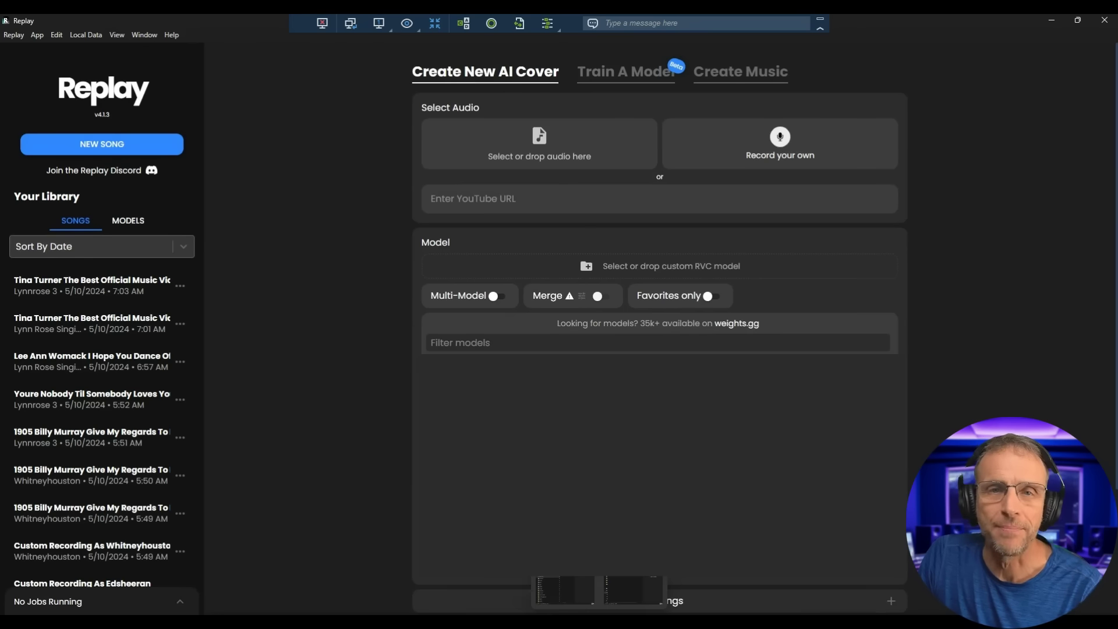
{"action": "left_click", "coordinate": [565, 590]}
{"action": "left_click_drag", "start_coordinate": [874, 155], "coordinate": [512, 140]}
Pick the Bob Narration voice model and review the default cover settings
{"action": "left_click", "coordinate": [729, 345]}
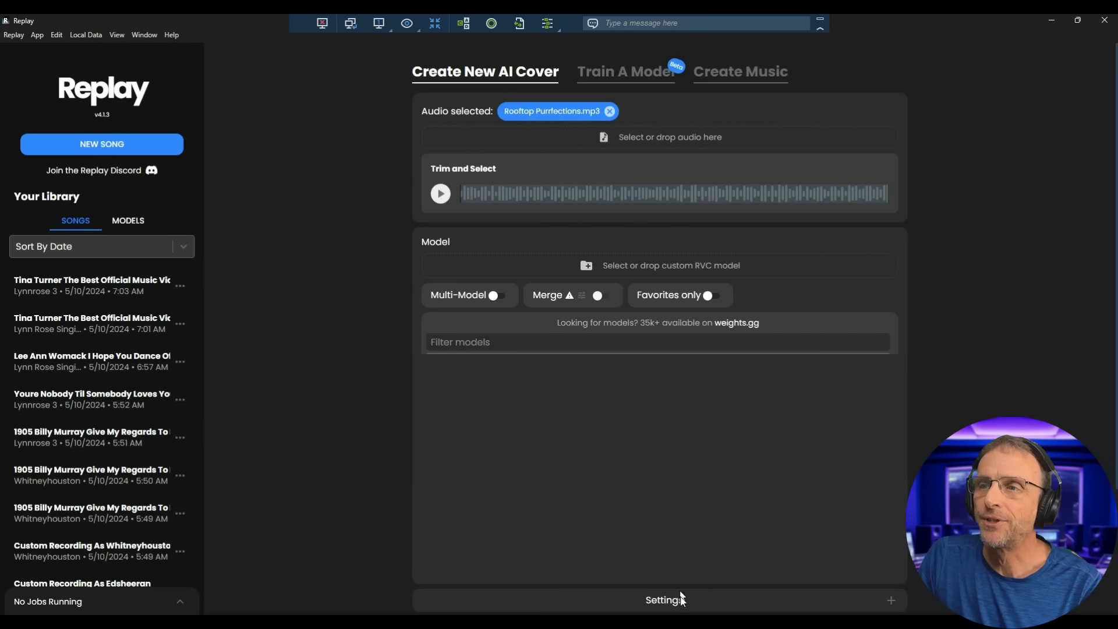
{"action": "left_click", "coordinate": [684, 606]}
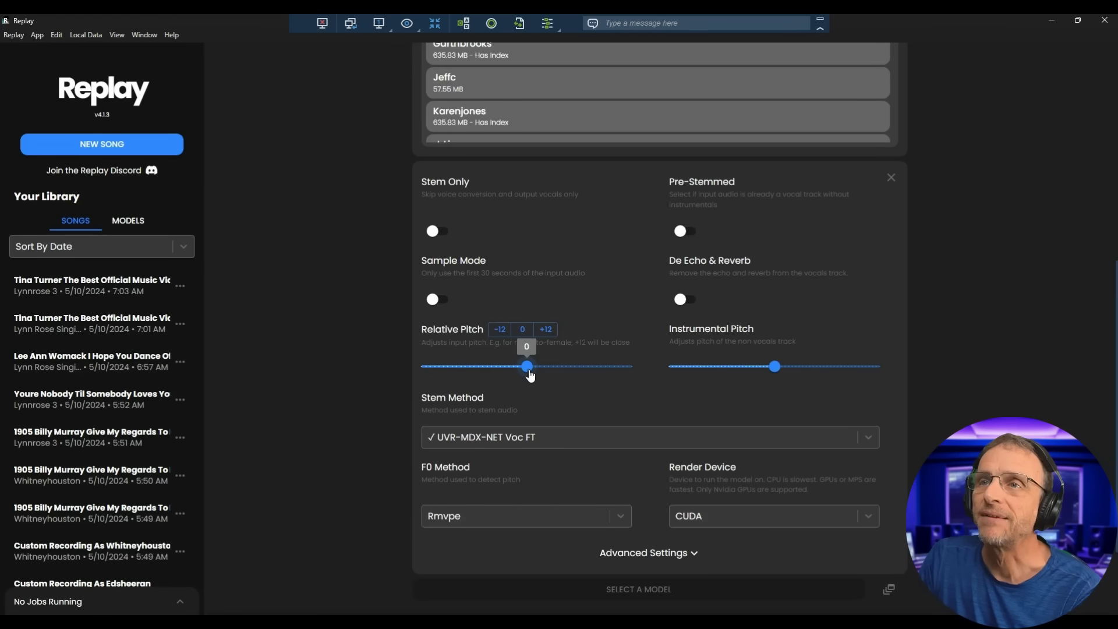
{"action": "scroll", "coordinate": [704, 239], "scroll_direction": "up", "scroll_amount": 5}
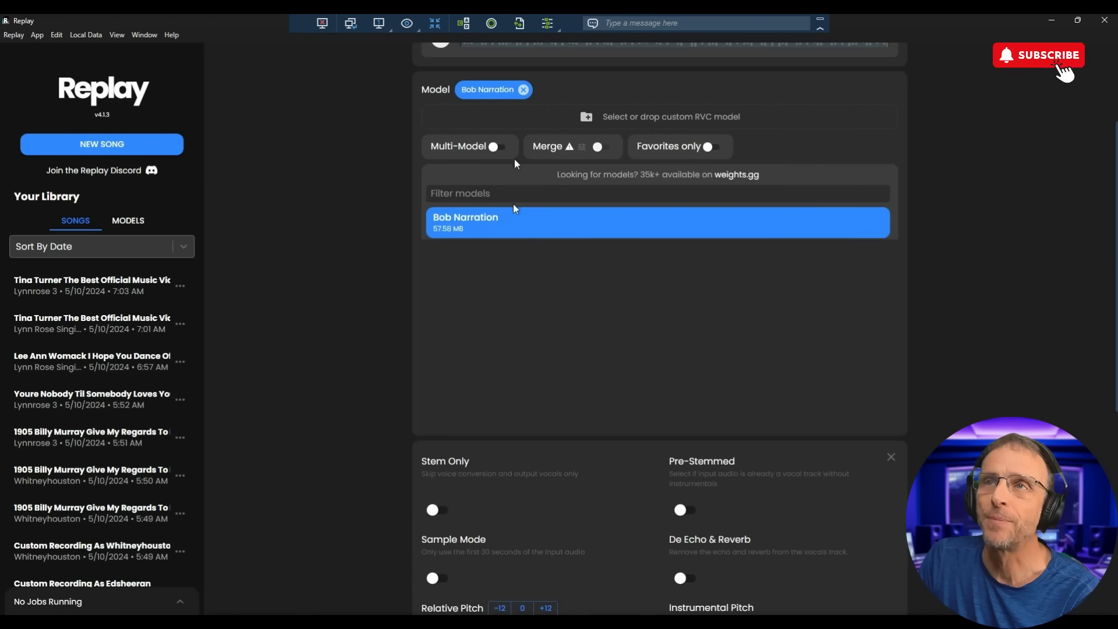
{"action": "scroll", "coordinate": [707, 251], "scroll_direction": "down", "scroll_amount": 7}
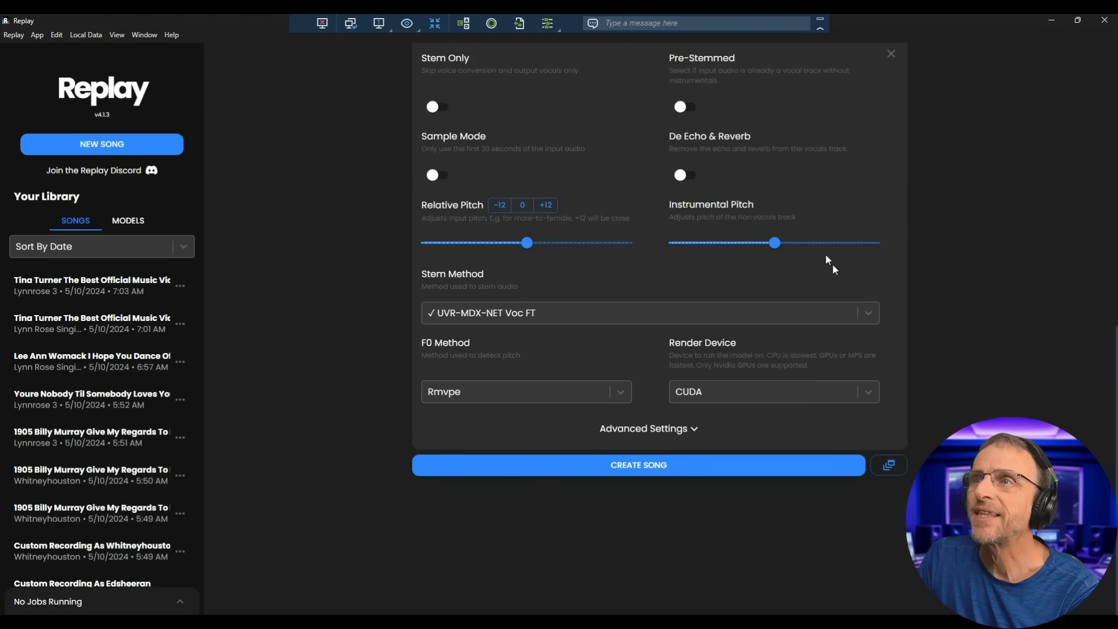
{"action": "scroll", "coordinate": [748, 230], "scroll_direction": "up", "scroll_amount": 4}
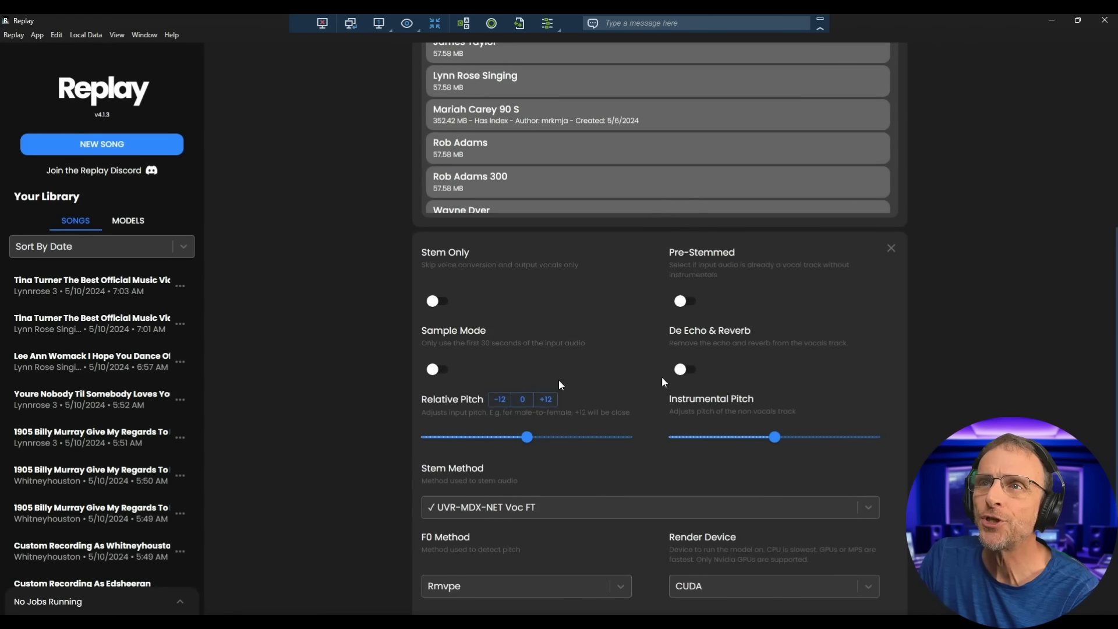
{"action": "scroll", "coordinate": [878, 418], "scroll_direction": "down", "scroll_amount": 4}
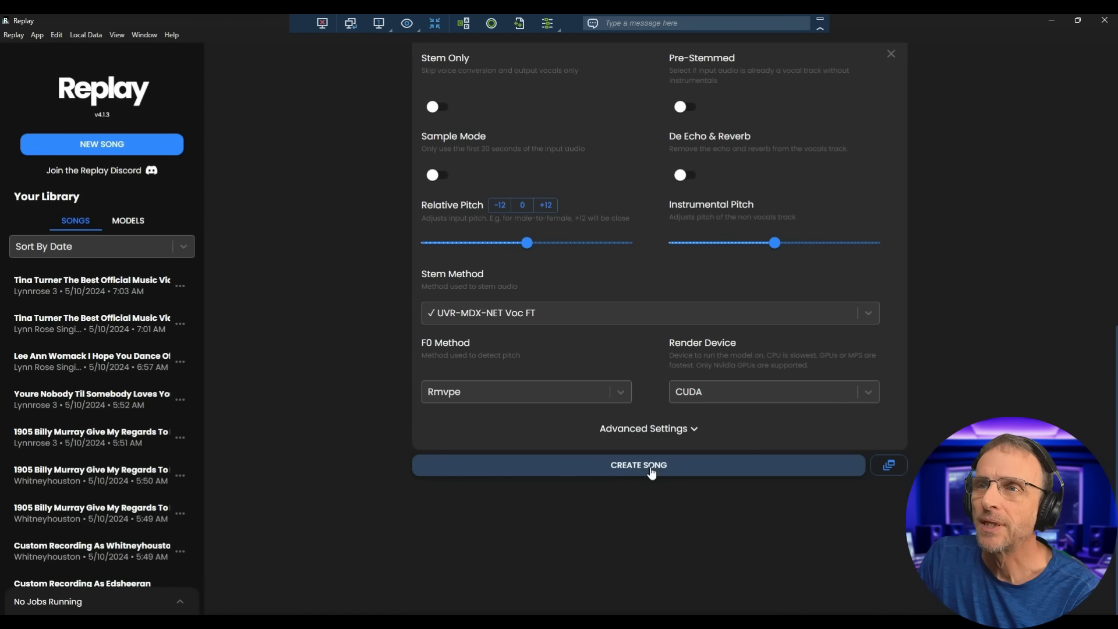
Convert Rooftop Purrfections into Bob's voice, then play and pause the resulting cover
{"action": "left_click", "coordinate": [651, 473]}
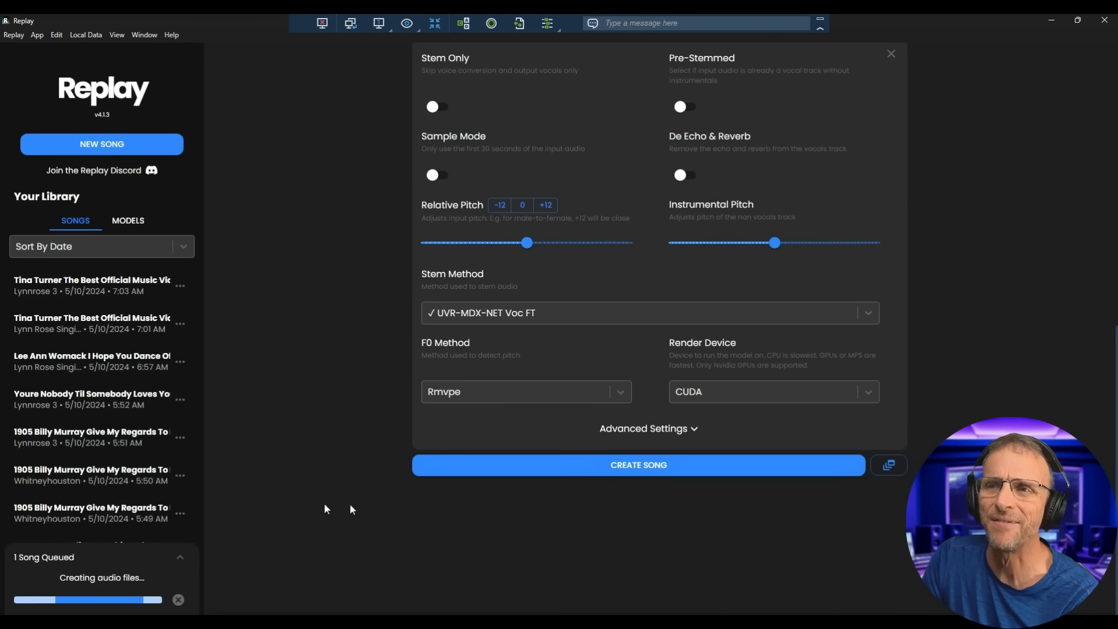
{"action": "left_click", "coordinate": [226, 594]}
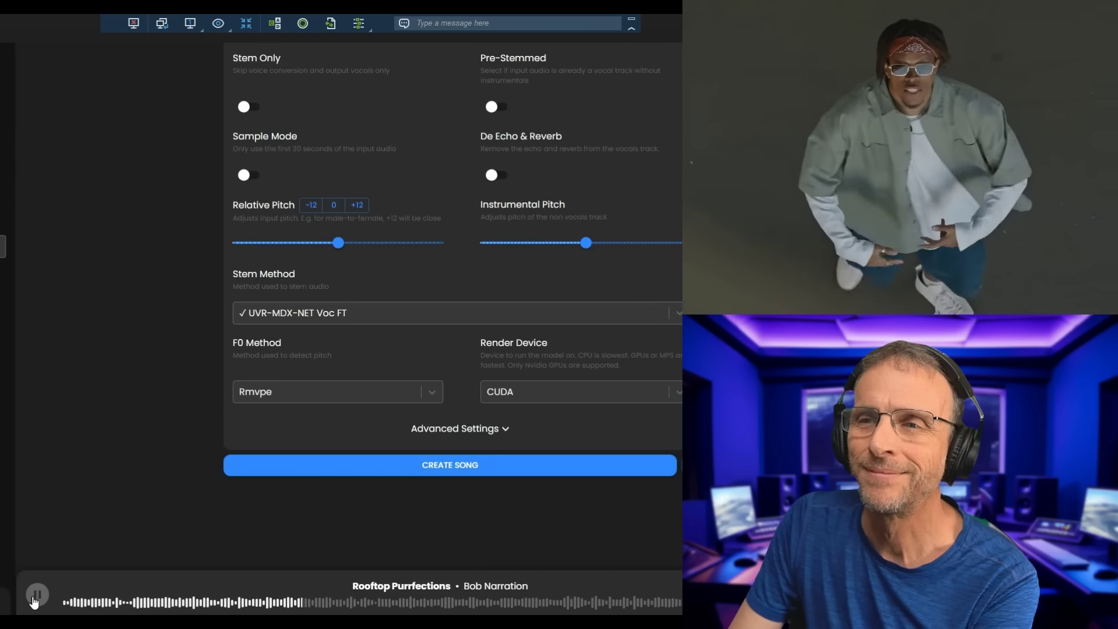
{"action": "left_click", "coordinate": [37, 595]}
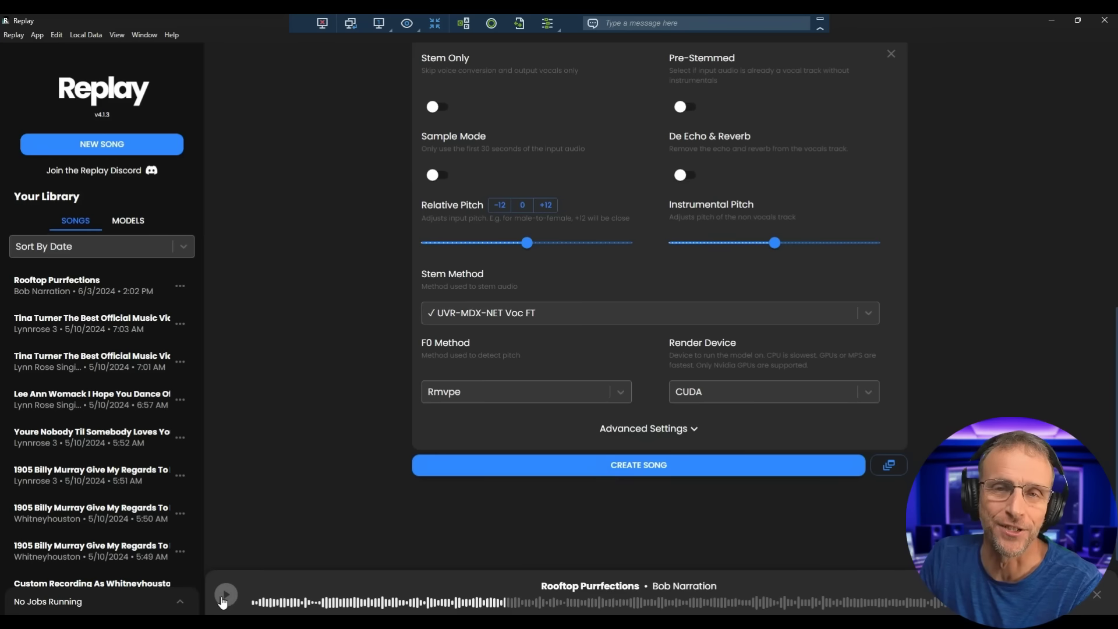
{"action": "left_click", "coordinate": [225, 597]}
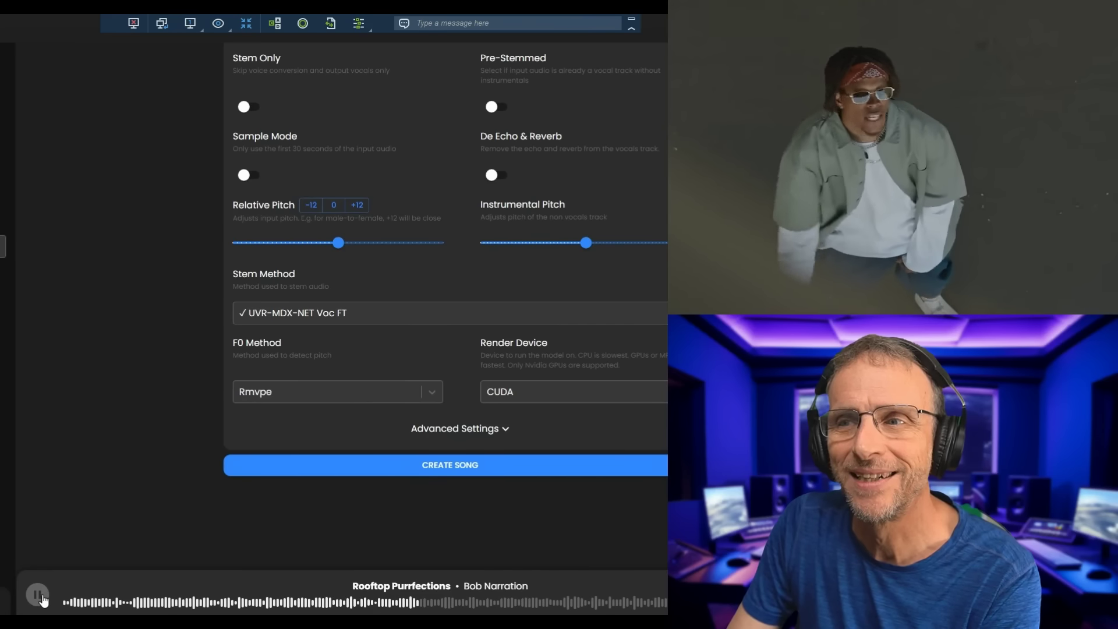
{"action": "left_click", "coordinate": [38, 594]}
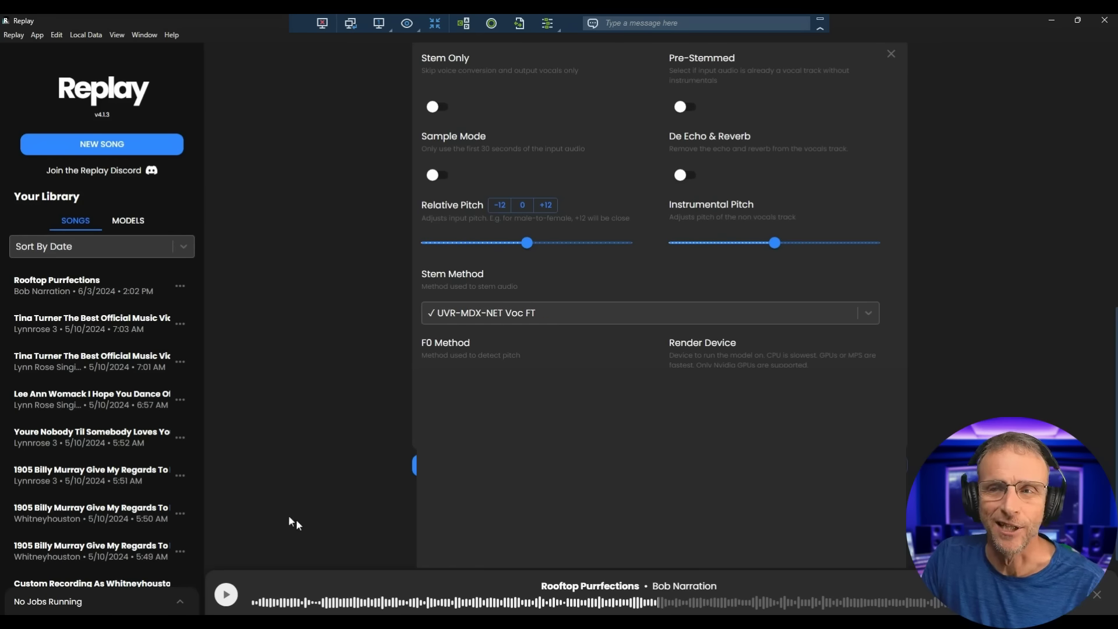
Remix the 1905 Billy Murray song again, swapping Lynnrose 3 for the Bob Narration model
{"action": "scroll", "coordinate": [300, 501], "scroll_direction": "up", "scroll_amount": 10}
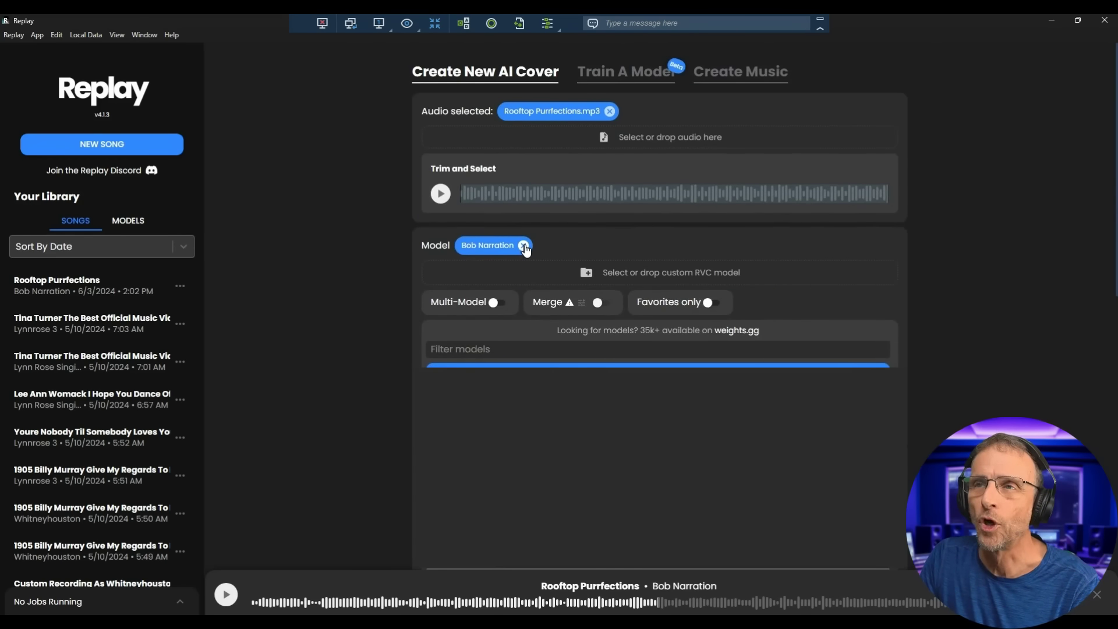
{"action": "left_click", "coordinate": [610, 111]}
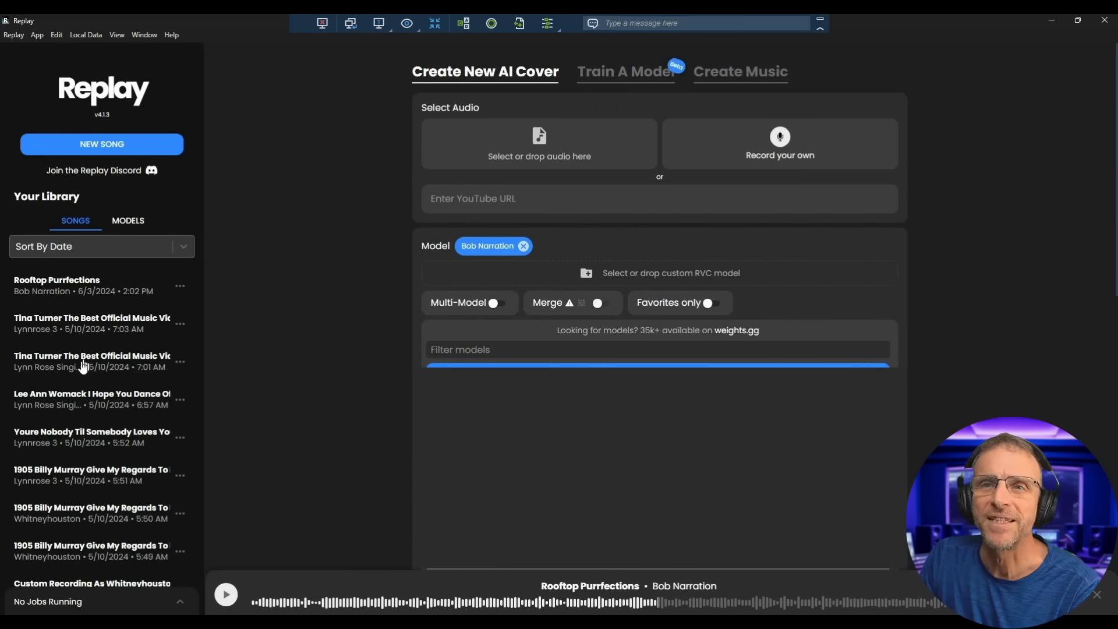
{"action": "left_click", "coordinate": [84, 476]}
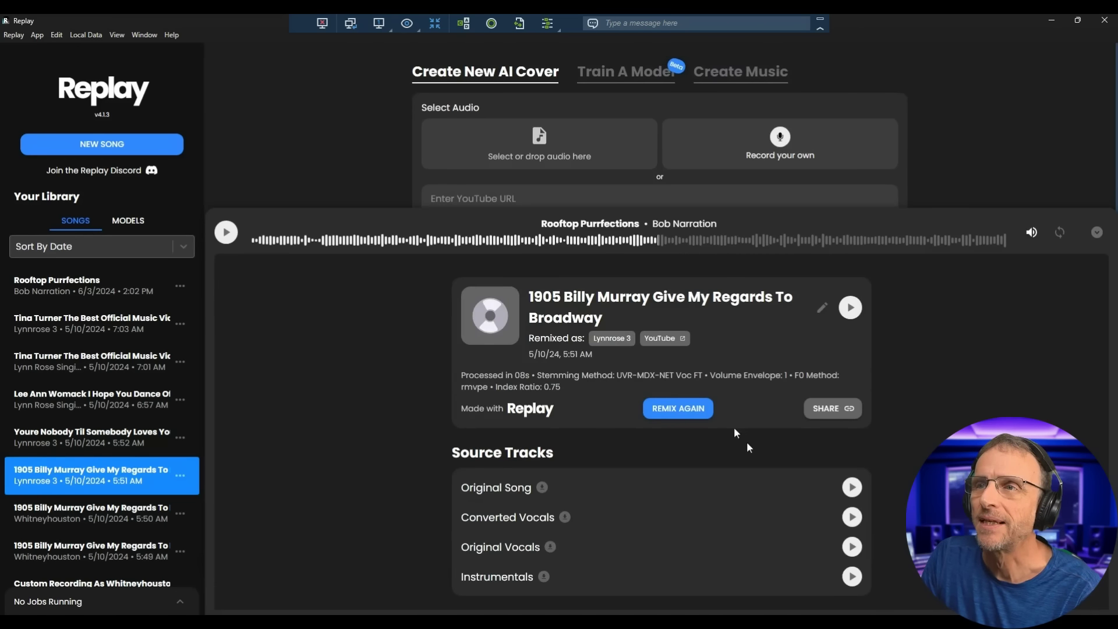
{"action": "left_click", "coordinate": [678, 414]}
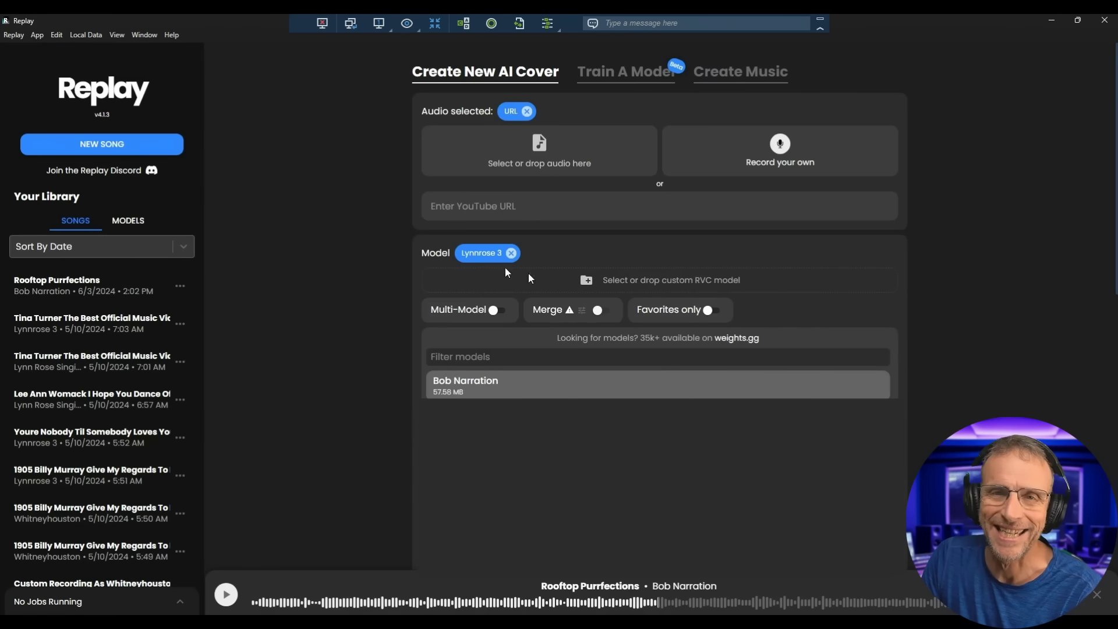
{"action": "left_click", "coordinate": [511, 253]}
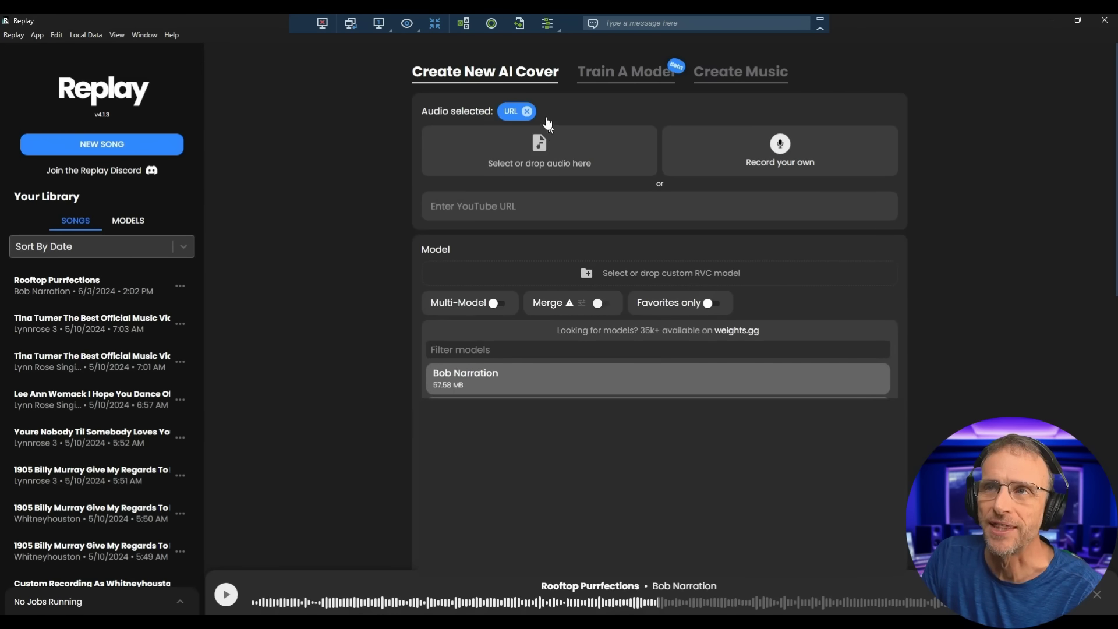
{"action": "left_click", "coordinate": [498, 389]}
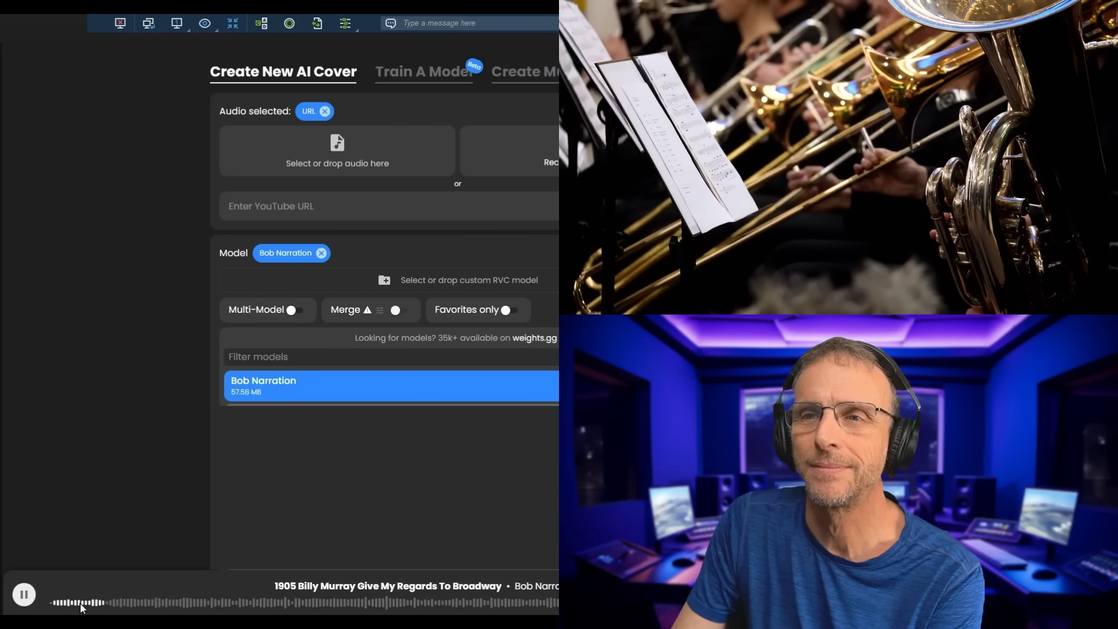
Set relative pitch to -12, then audition the lowered Billy Murray version and pause it
{"action": "left_click", "coordinate": [26, 600]}
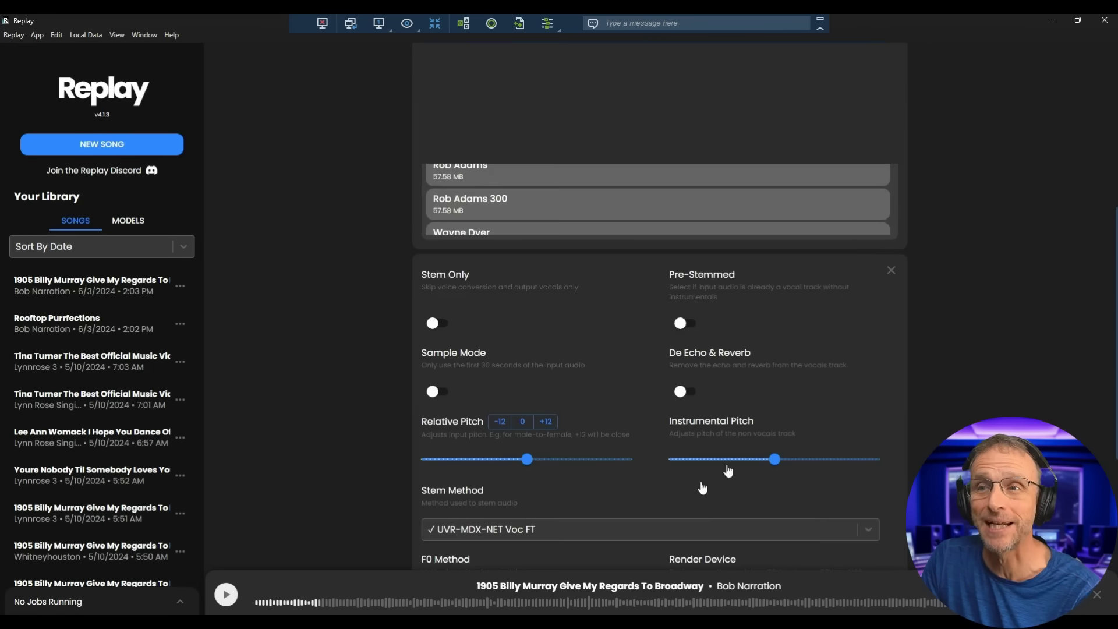
{"action": "left_click", "coordinate": [504, 348]}
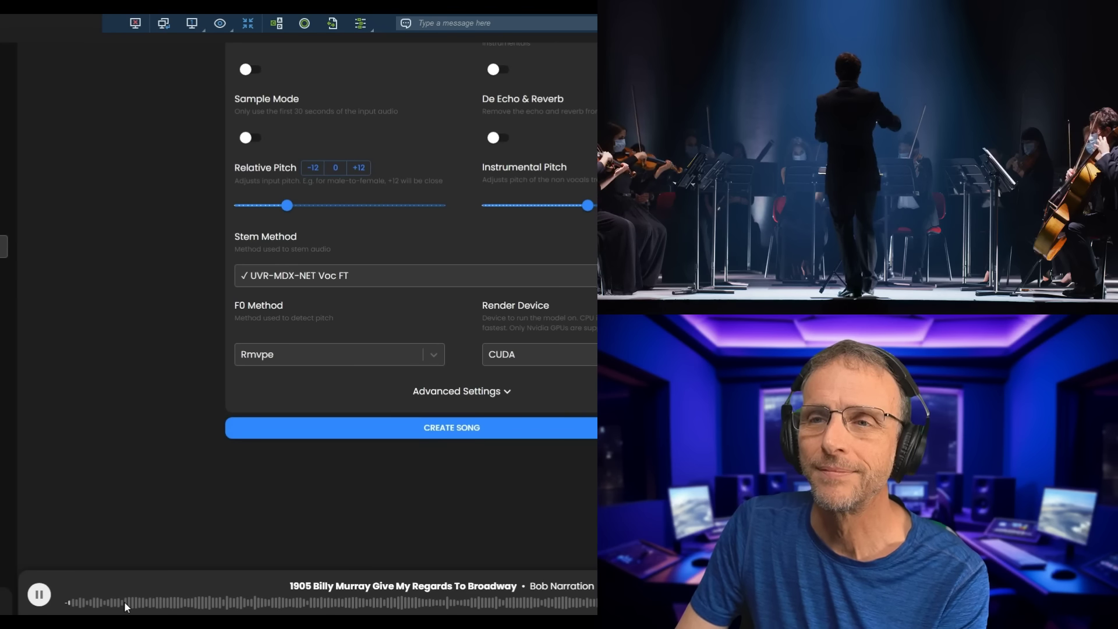
{"action": "left_click", "coordinate": [124, 601]}
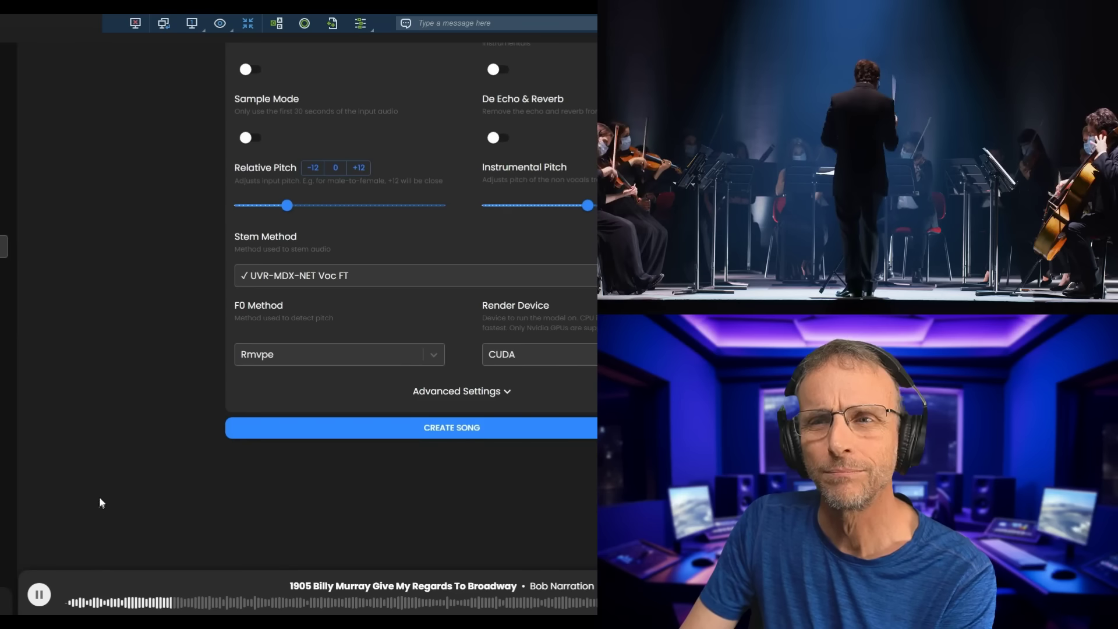
{"action": "left_click", "coordinate": [39, 595]}
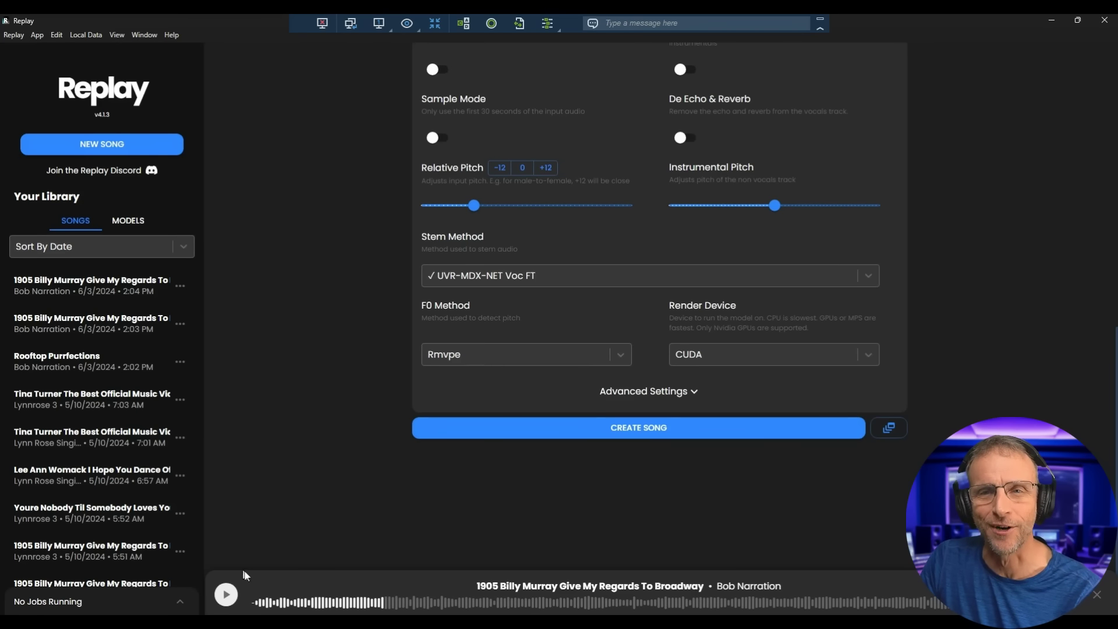
Replace the Billy Murray audio with the spoken clip 3.wav and preview it
{"action": "scroll", "coordinate": [1016, 307], "scroll_direction": "up", "scroll_amount": 10}
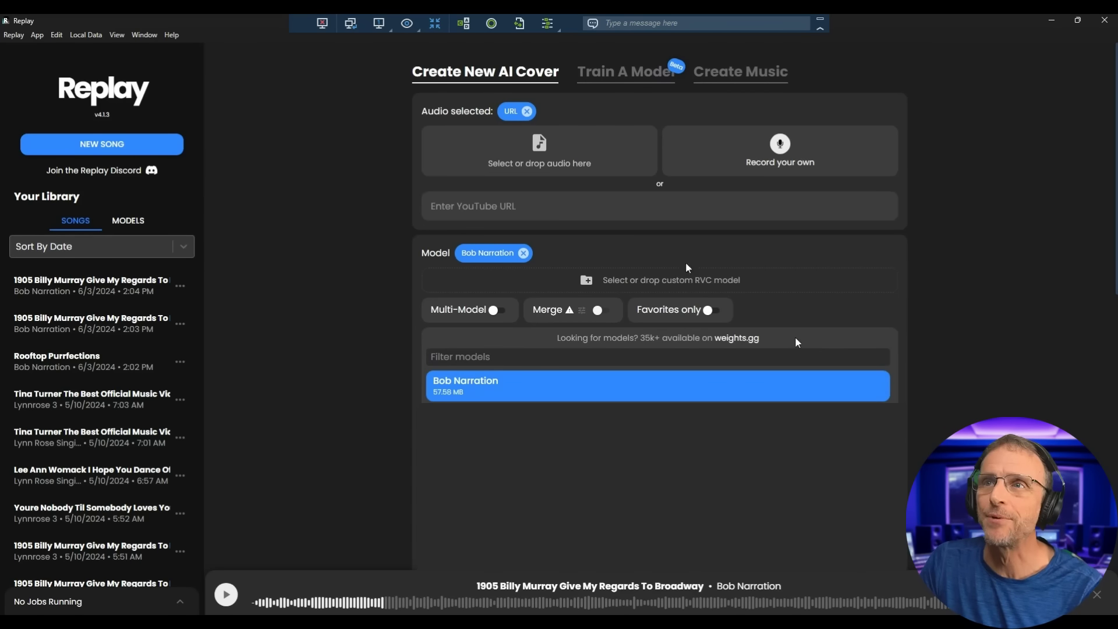
{"action": "left_click", "coordinate": [527, 112]}
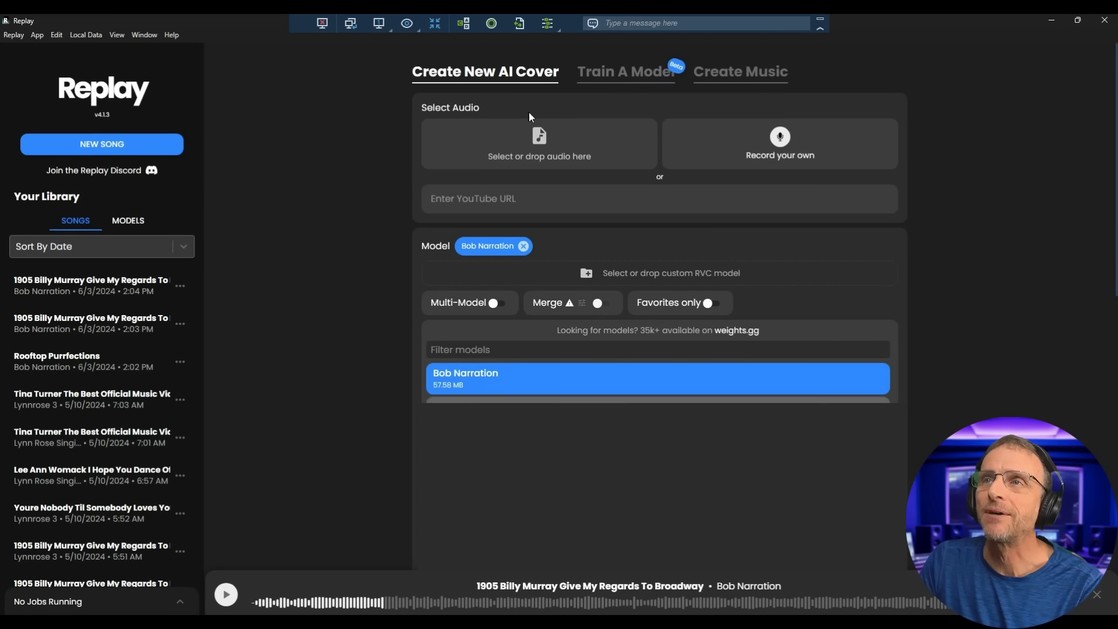
{"action": "left_click", "coordinate": [546, 150]}
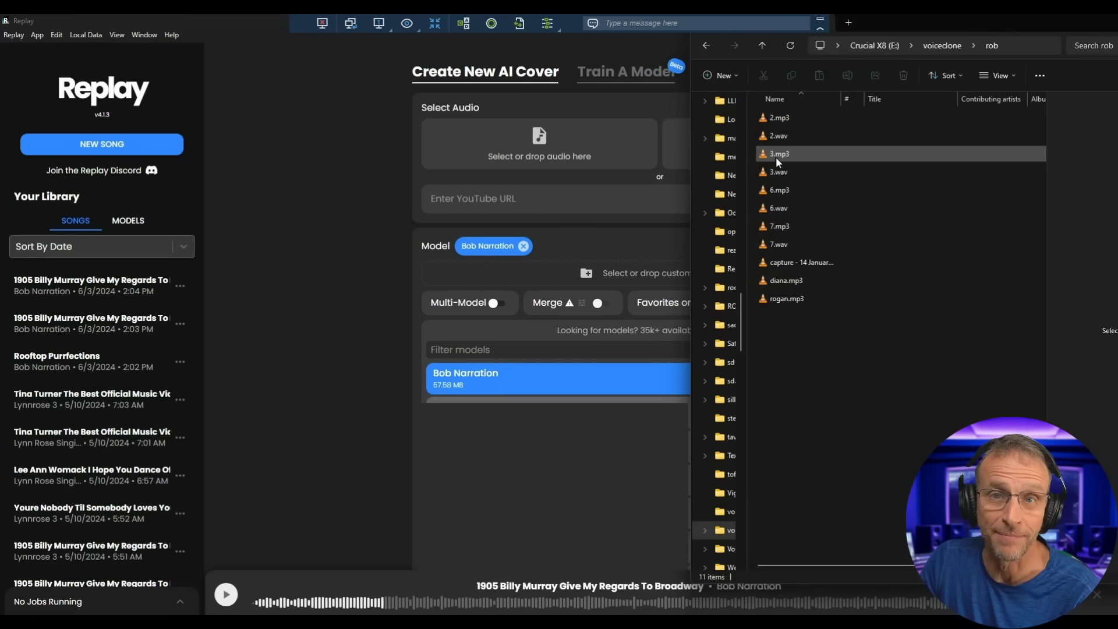
{"action": "double_click", "coordinate": [776, 155]}
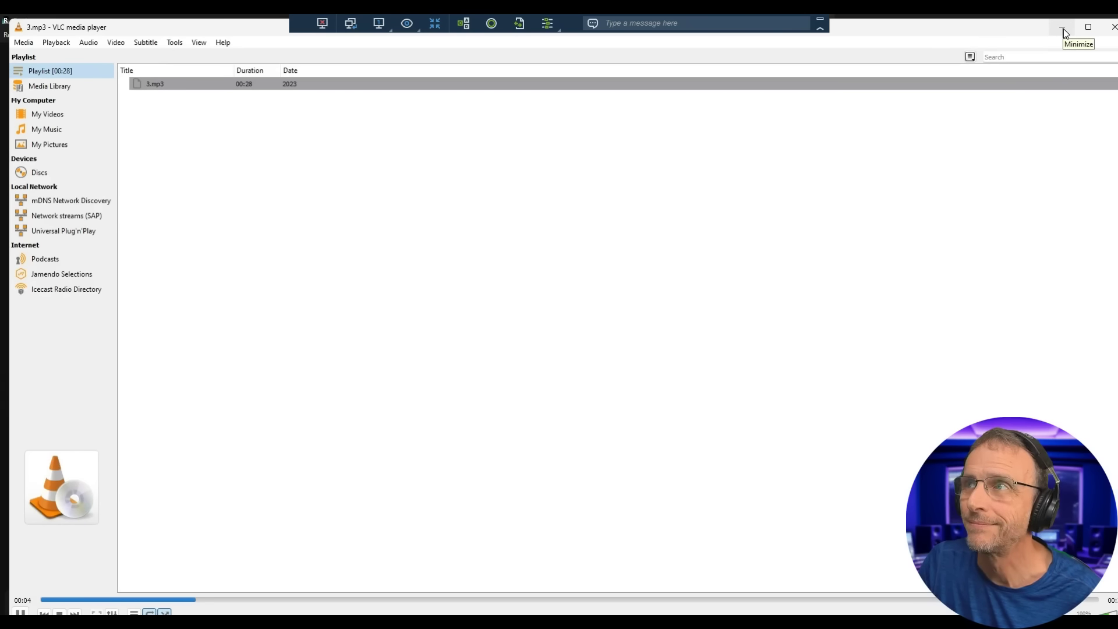
{"action": "left_click", "coordinate": [1063, 28]}
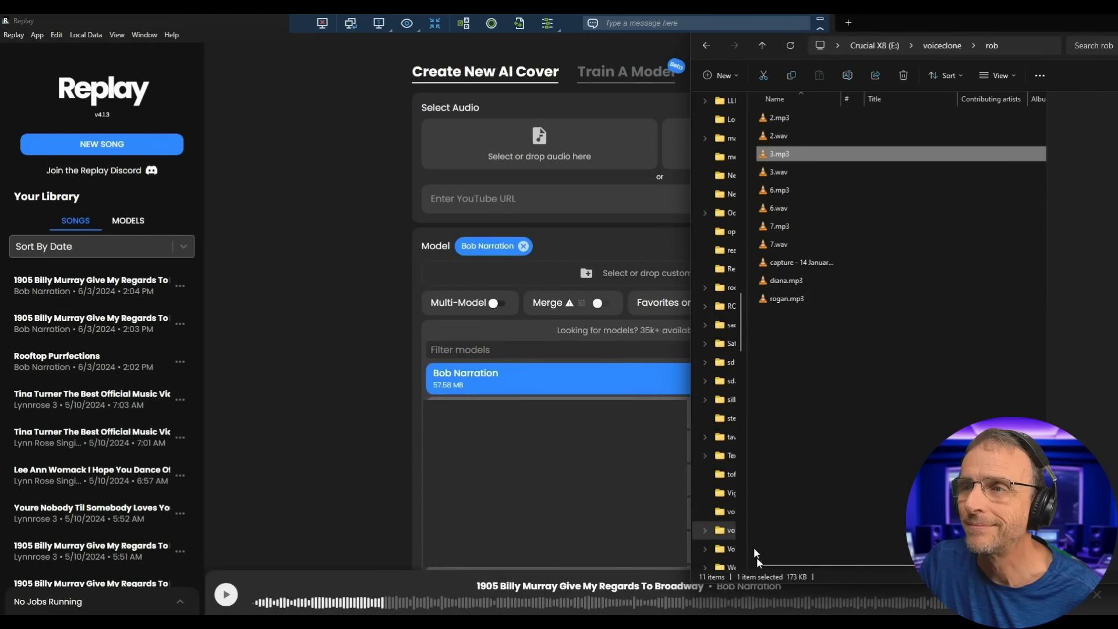
{"action": "left_click_drag", "start_coordinate": [779, 171], "coordinate": [539, 157]}
{"action": "left_click", "coordinate": [444, 198]}
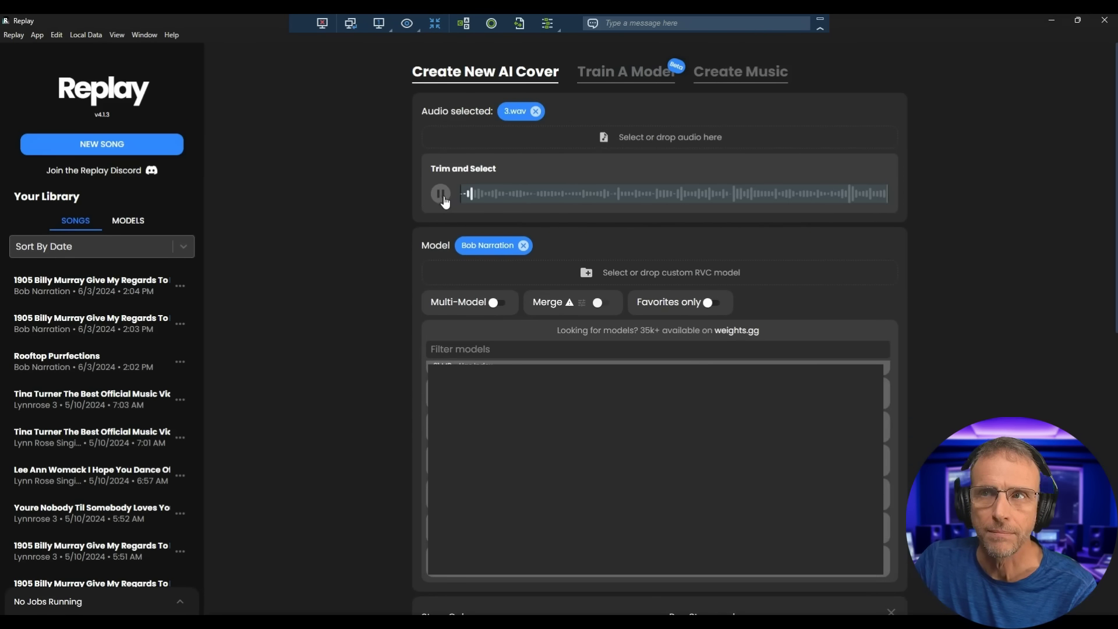
{"action": "left_click", "coordinate": [445, 203]}
{"action": "scroll", "coordinate": [898, 475], "scroll_direction": "down", "scroll_amount": 5}
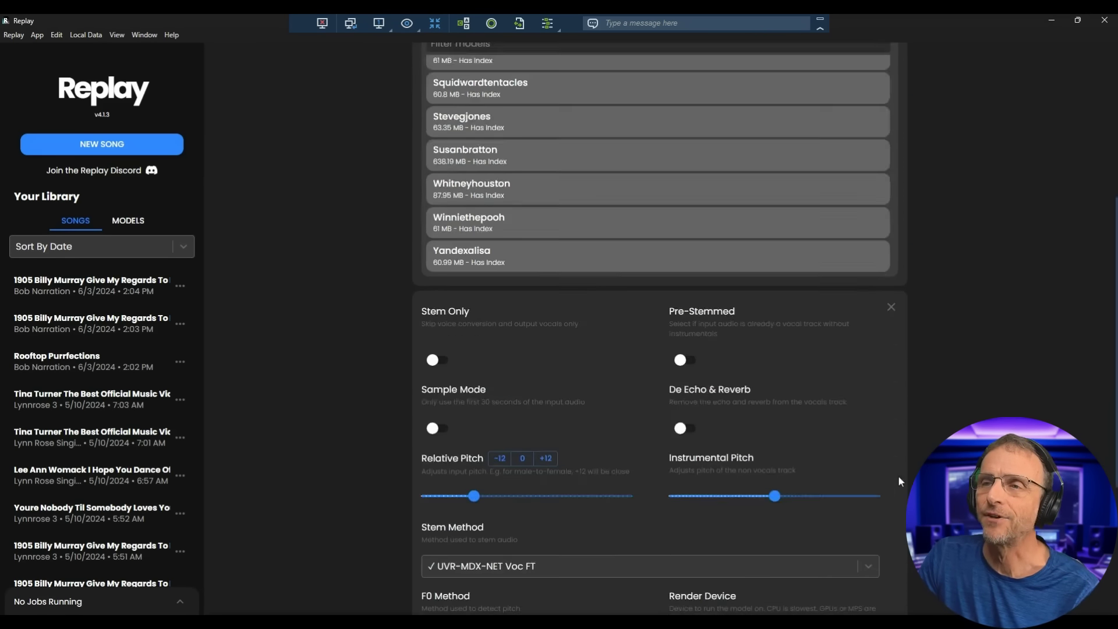
{"action": "scroll", "coordinate": [898, 475], "scroll_direction": "up", "scroll_amount": 3}
Enable Pre-Stemmed, set relative pitch to 0, and convert clip 3 to Bob's voice
{"action": "left_click", "coordinate": [684, 534]}
{"action": "scroll", "coordinate": [895, 413], "scroll_direction": "down", "scroll_amount": 5}
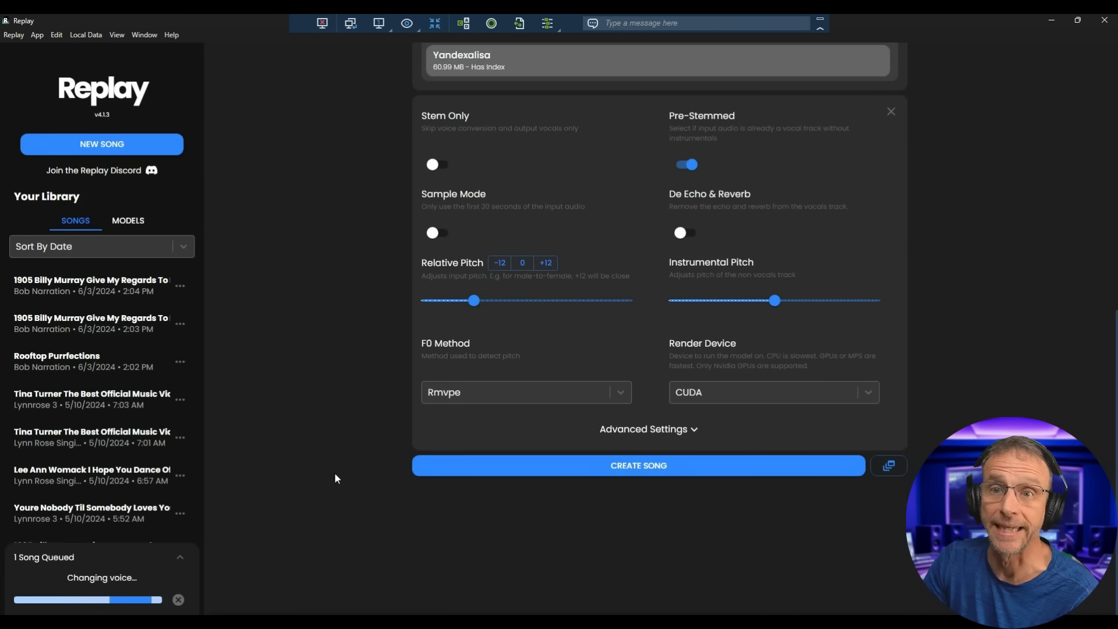
{"action": "mouse_move", "coordinate": [478, 307]}
{"action": "left_click", "coordinate": [522, 263]}
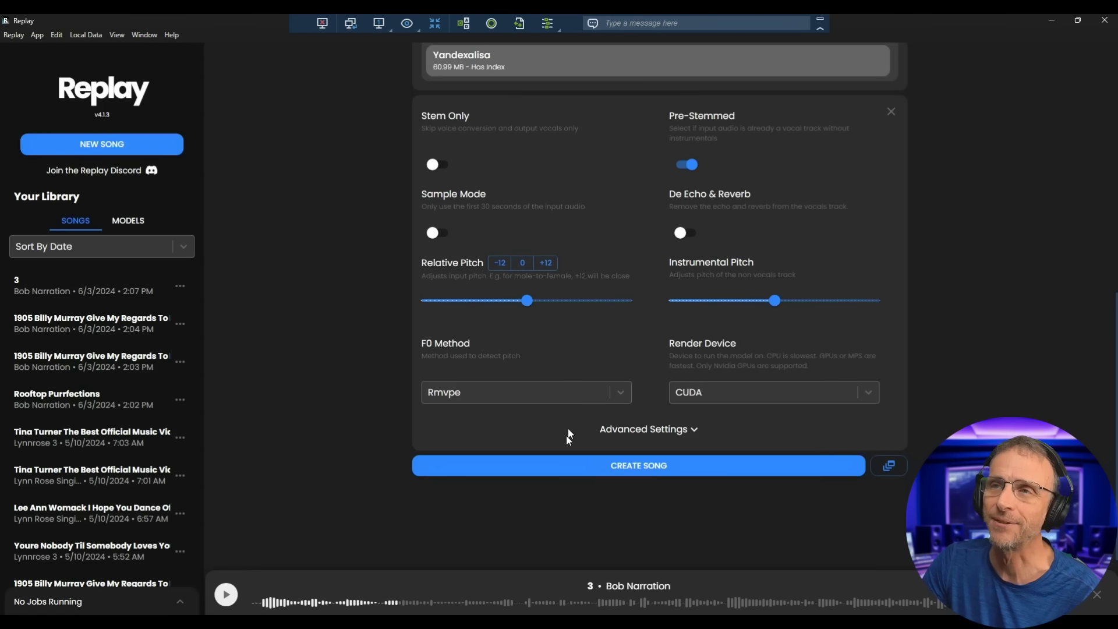
{"action": "left_click", "coordinate": [587, 466]}
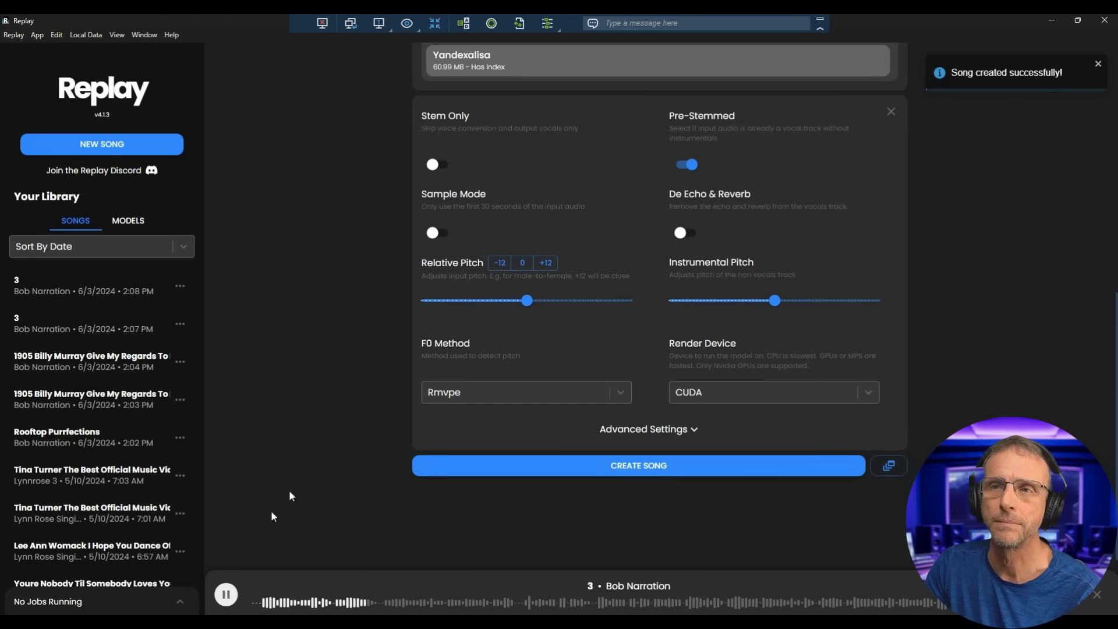
Re-convert clip 3 at relative pitch -5, play the result, then pause it
{"action": "left_click", "coordinate": [226, 594]}
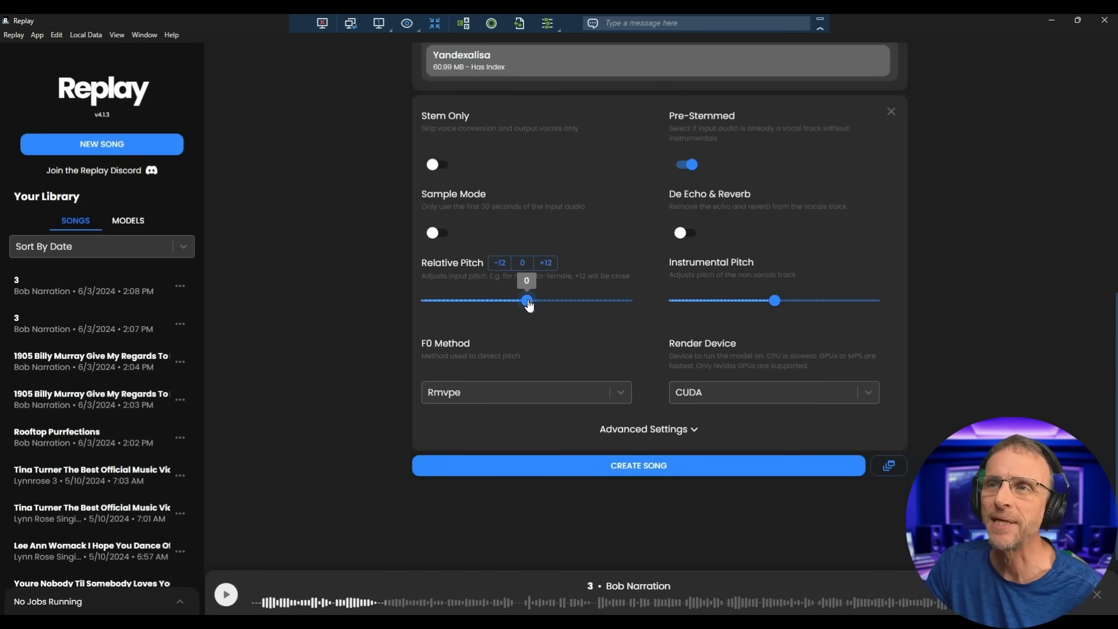
{"action": "left_click_drag", "start_coordinate": [528, 304], "coordinate": [506, 305]}
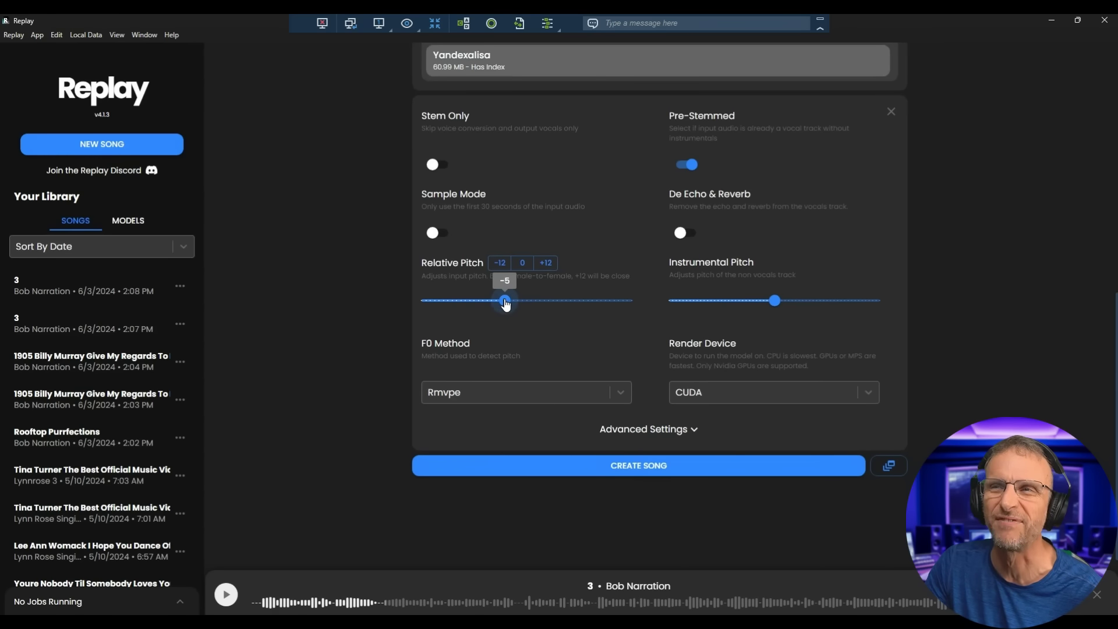
{"action": "left_click", "coordinate": [540, 466]}
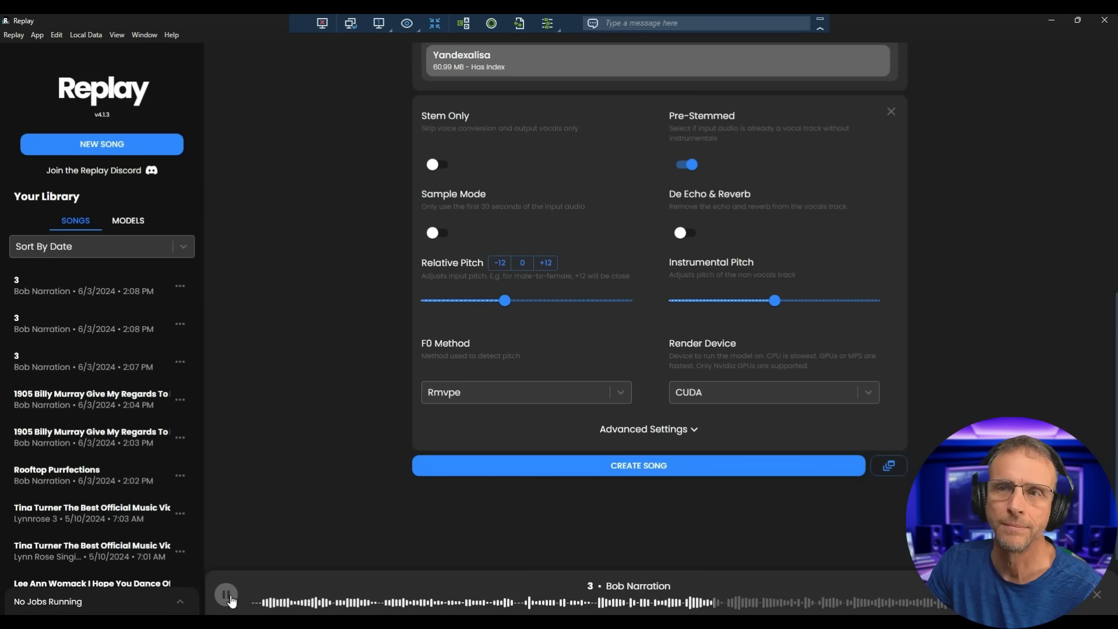
{"action": "left_click", "coordinate": [226, 595]}
{"action": "scroll", "coordinate": [658, 291], "scroll_direction": "up", "scroll_amount": 6}
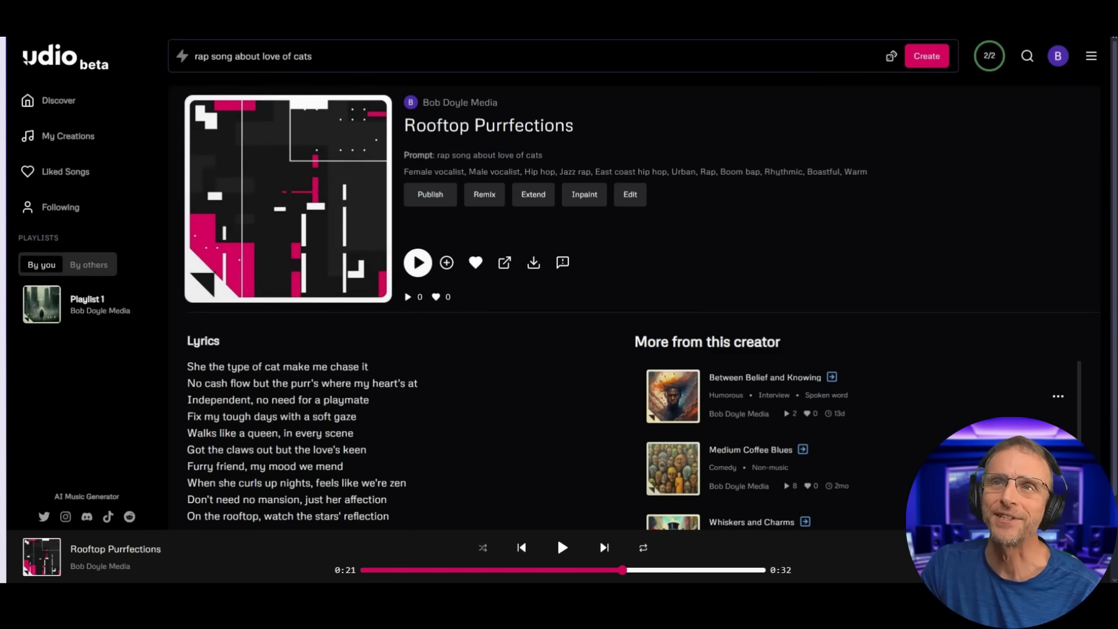
Generate Udio songs from the prompt '40s crooner male solo song about love and loss'
{"action": "left_click", "coordinate": [262, 55]}
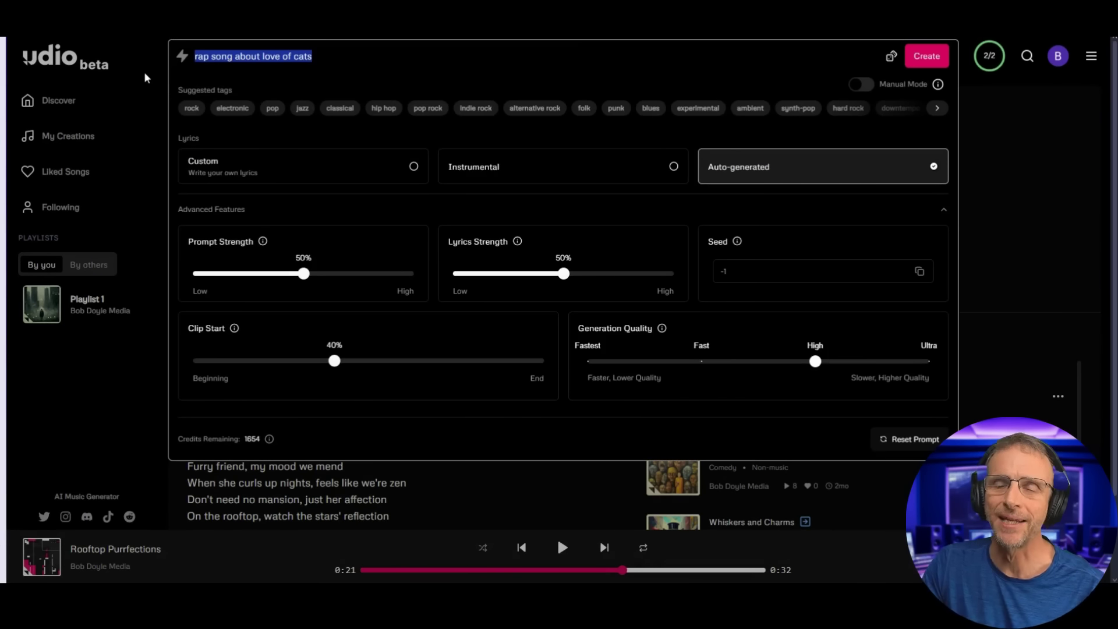
{"action": "type", "text": "40s croon"}
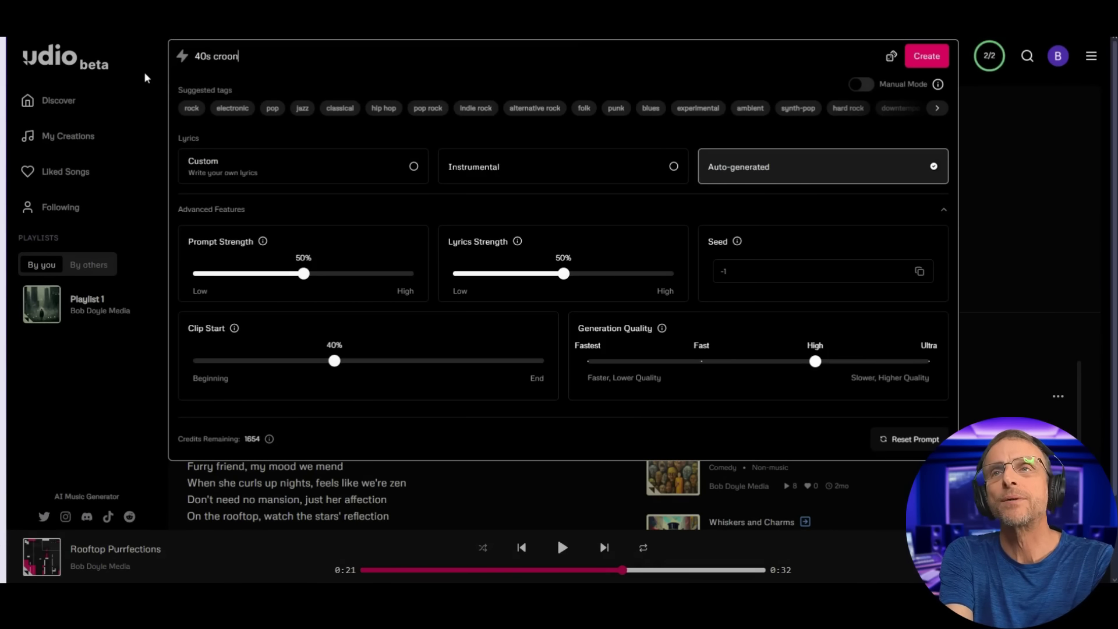
{"action": "type", "text": "er male solo song about "}
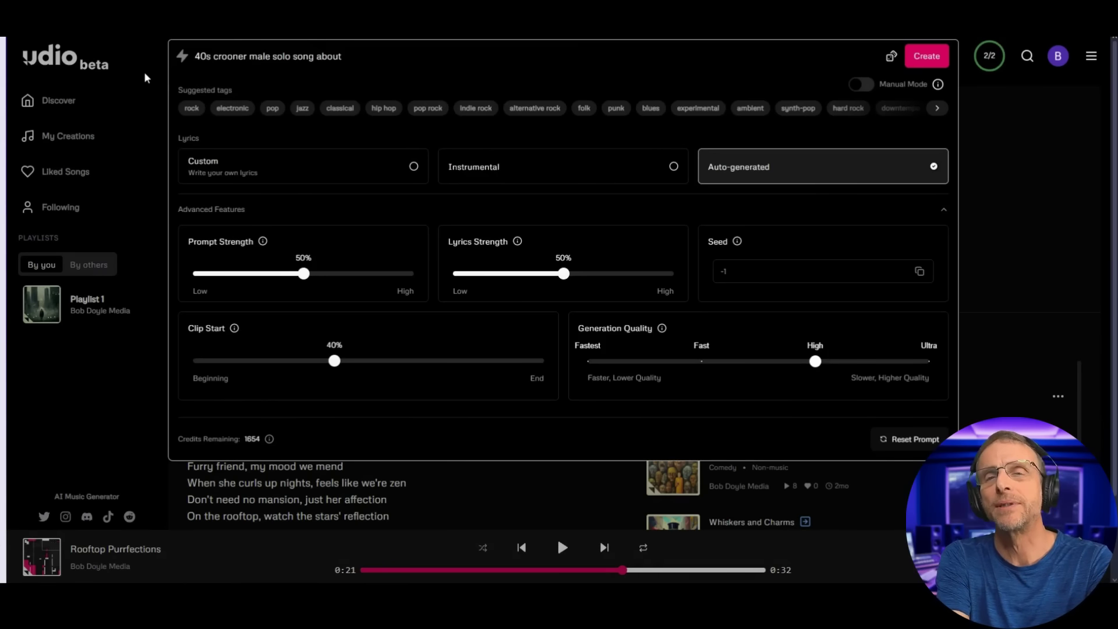
{"action": "type", "text": "love an d"}
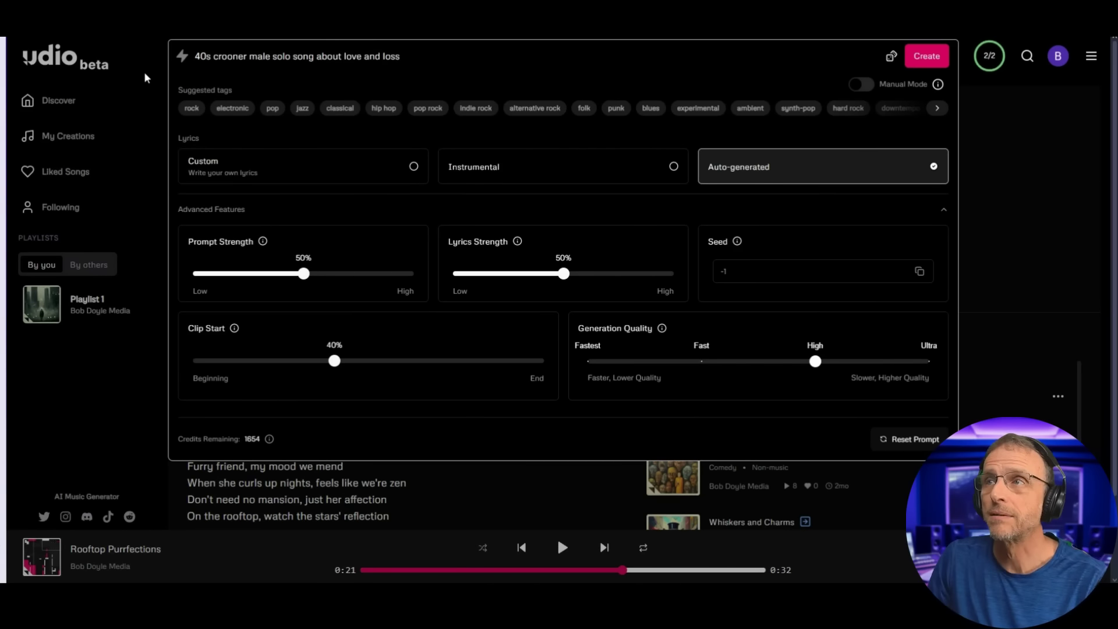
{"action": "key", "text": "Return"}
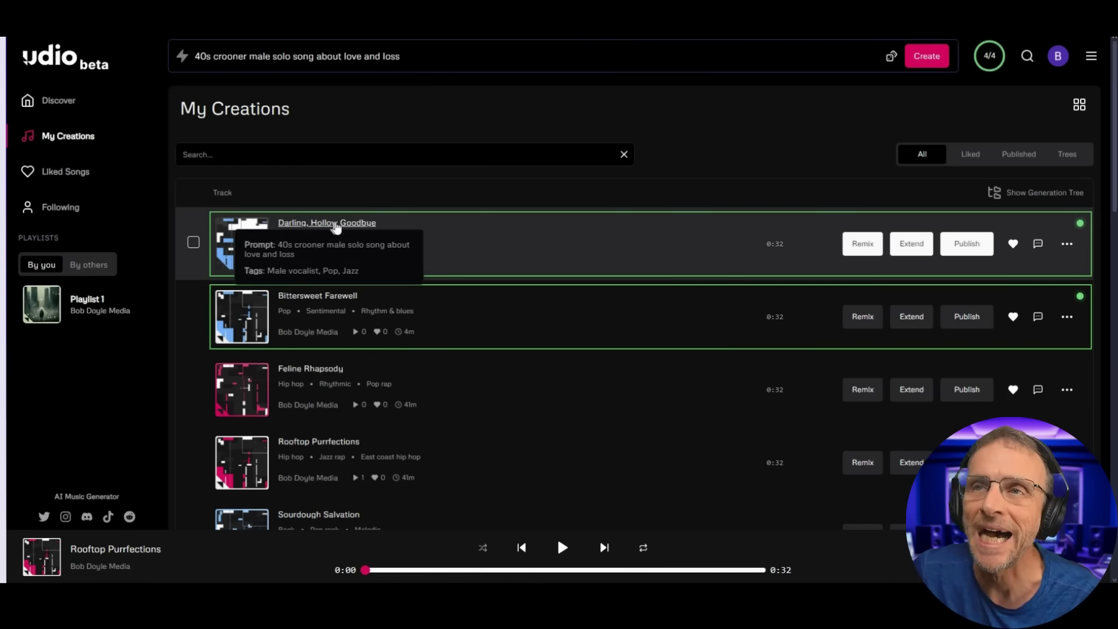
Briefly start and stop Darling, Hollow Goodbye, then go back to My Creations
{"action": "left_click", "coordinate": [337, 226]}
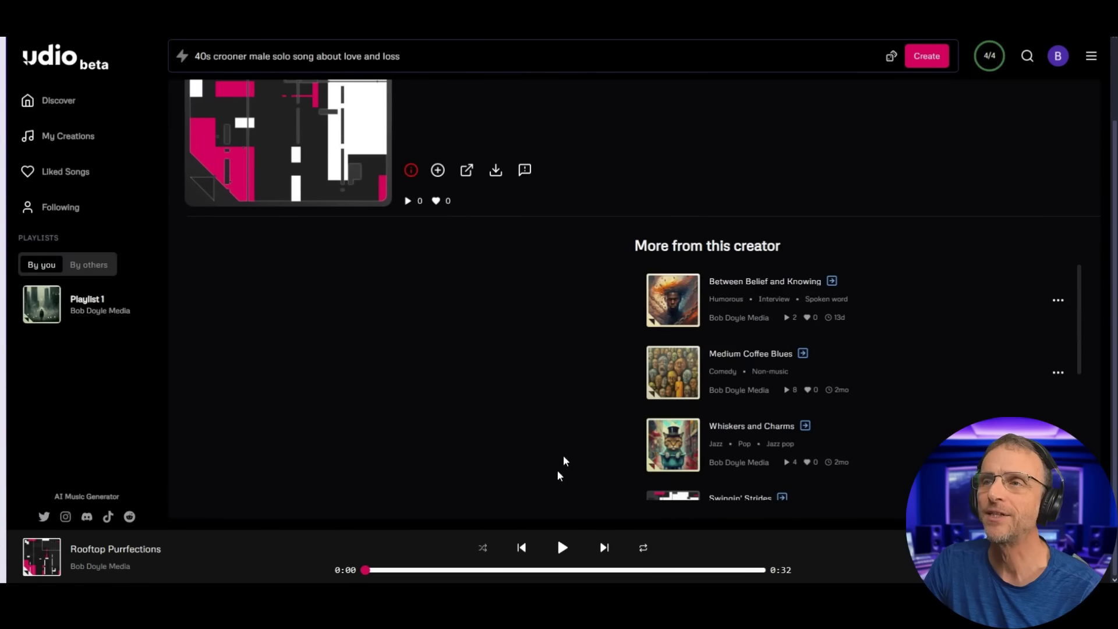
{"action": "left_click", "coordinate": [562, 548]}
{"action": "left_click", "coordinate": [563, 548]}
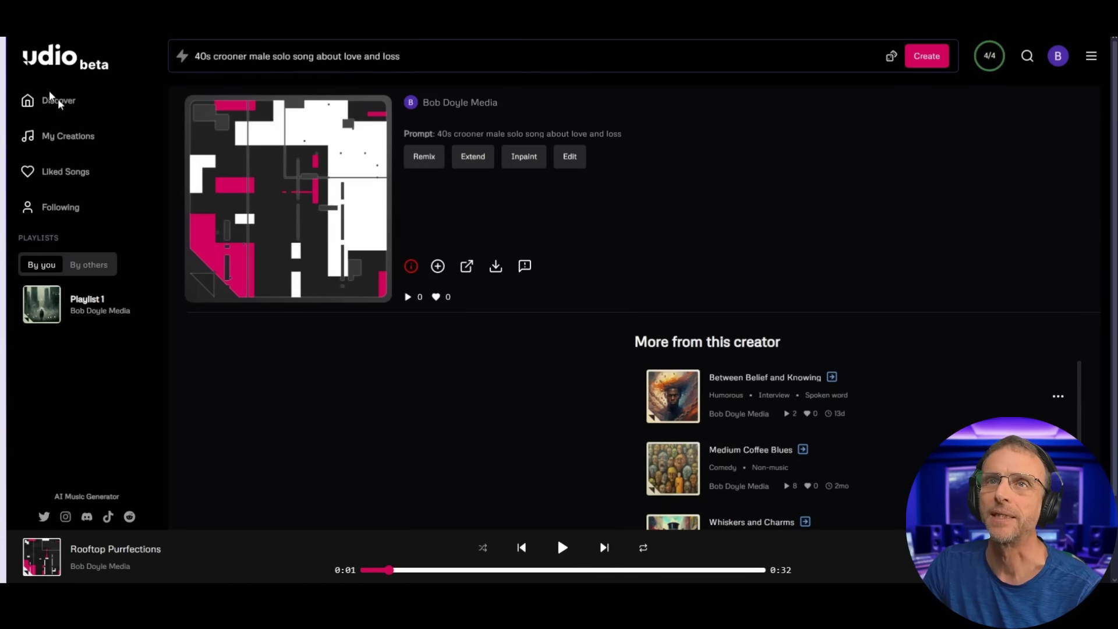
{"action": "left_click", "coordinate": [68, 136]}
Play and pause Bittersweet Farewell, then open and play Darling, Hollow Goodbye
{"action": "left_click", "coordinate": [318, 303]}
{"action": "left_click", "coordinate": [418, 263]}
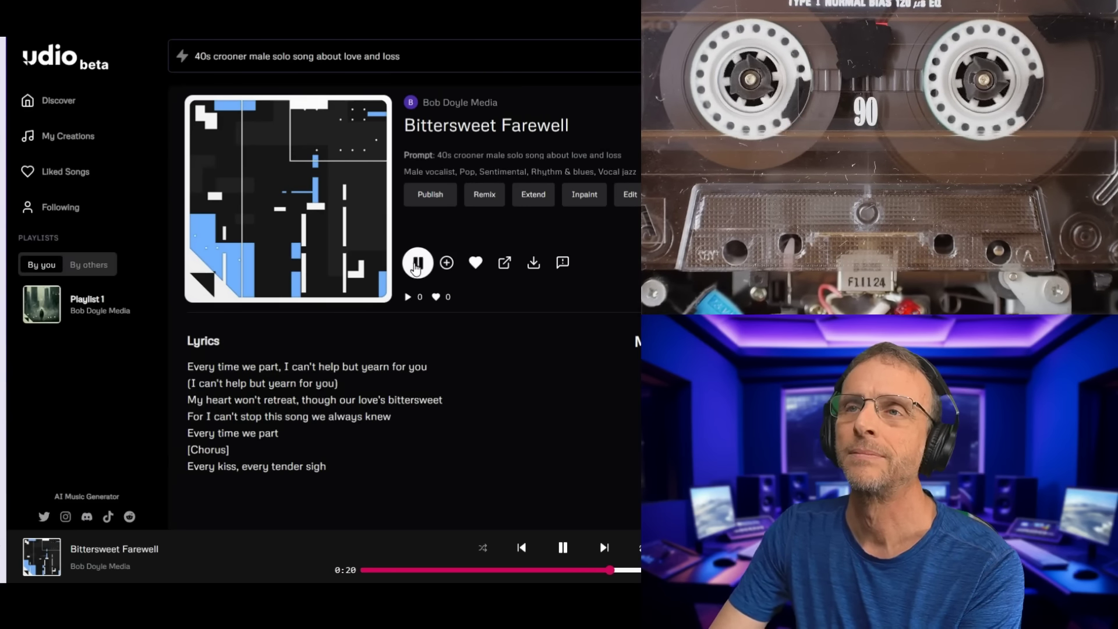
{"action": "left_click", "coordinate": [417, 265]}
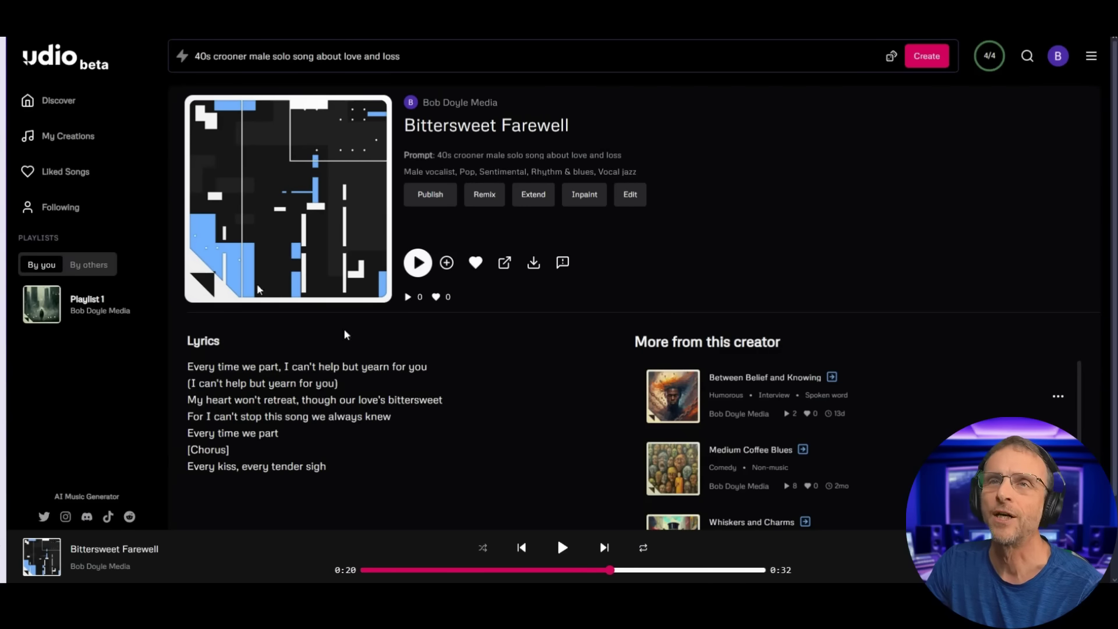
{"action": "left_click", "coordinate": [64, 138]}
{"action": "left_click", "coordinate": [297, 225]}
{"action": "left_click", "coordinate": [417, 265]}
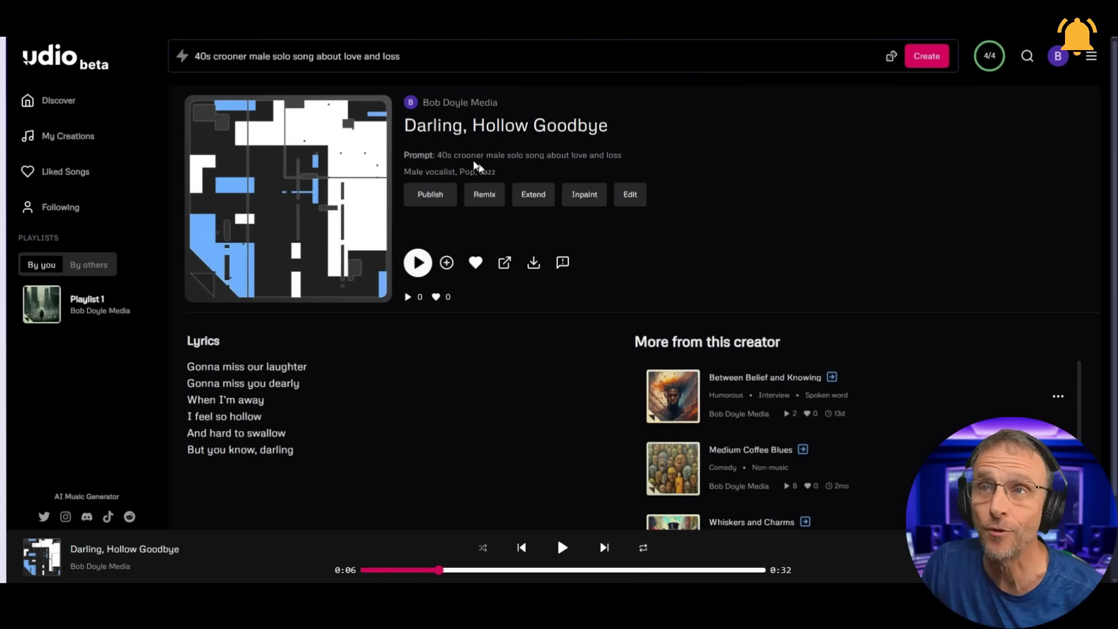
Change the prompt to '40s jazz ballad in the style of Frank Sinatra, about love and loss' and generate
{"action": "left_click_drag", "start_coordinate": [429, 56], "coordinate": [212, 57]}
{"action": "key", "text": "BackSpace"}
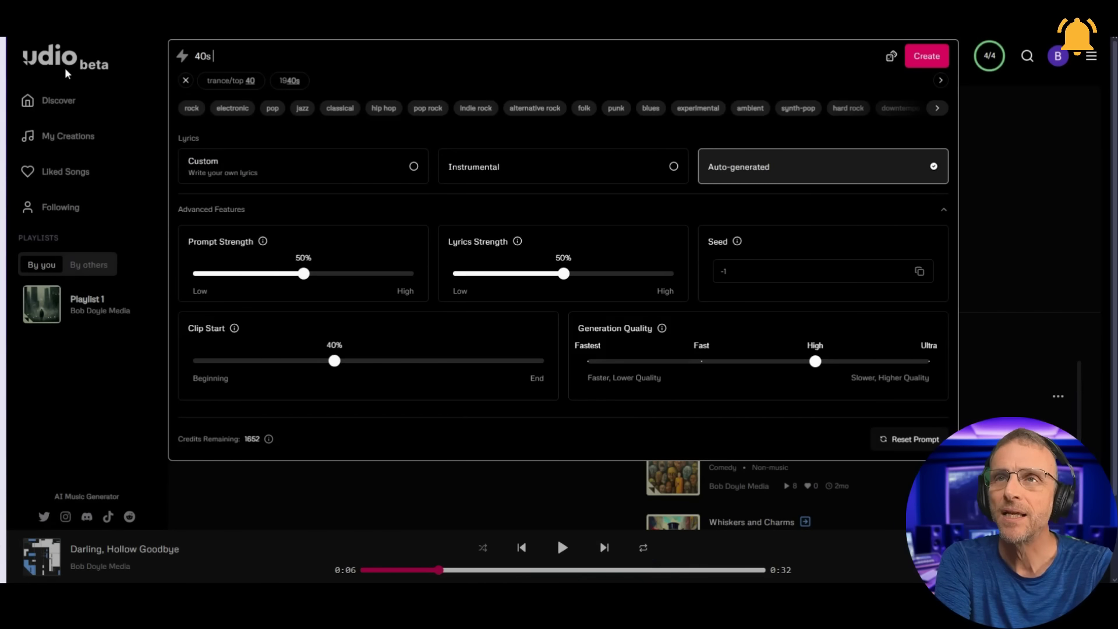
{"action": "type", "text": "jazz ballad in the style of Frank Sinatra, about love an"}
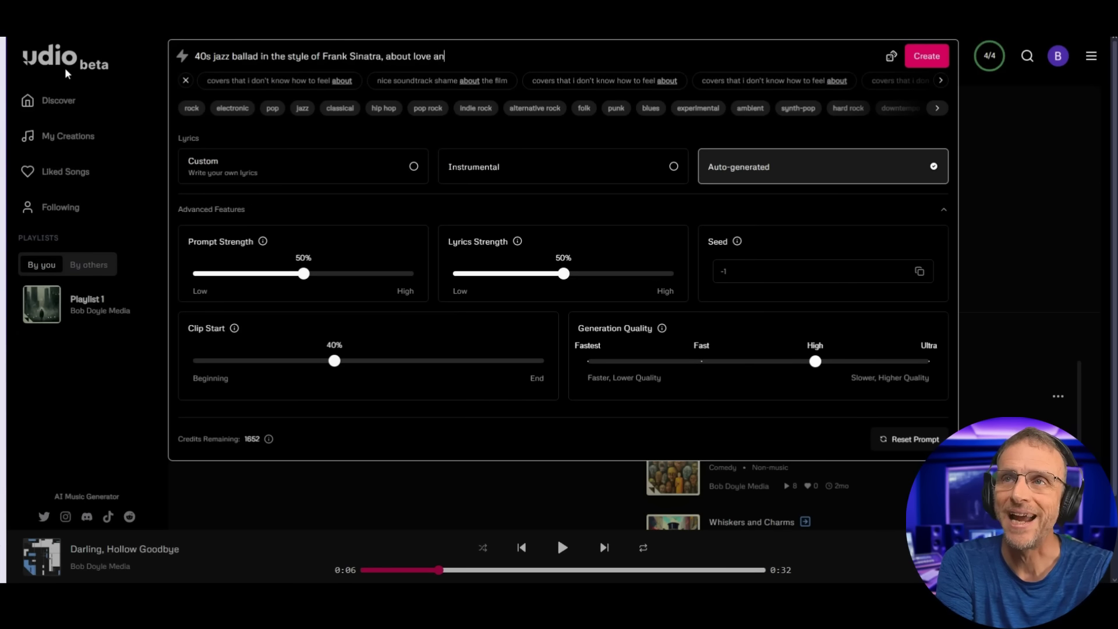
{"action": "type", "text": "d loss"}
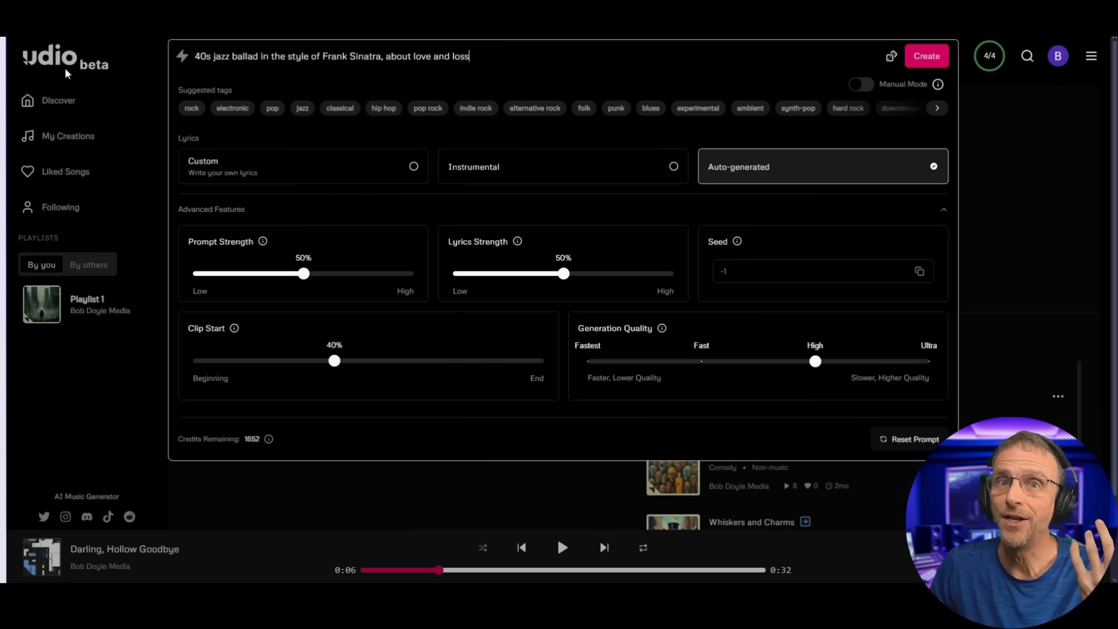
{"action": "left_click", "coordinate": [930, 63]}
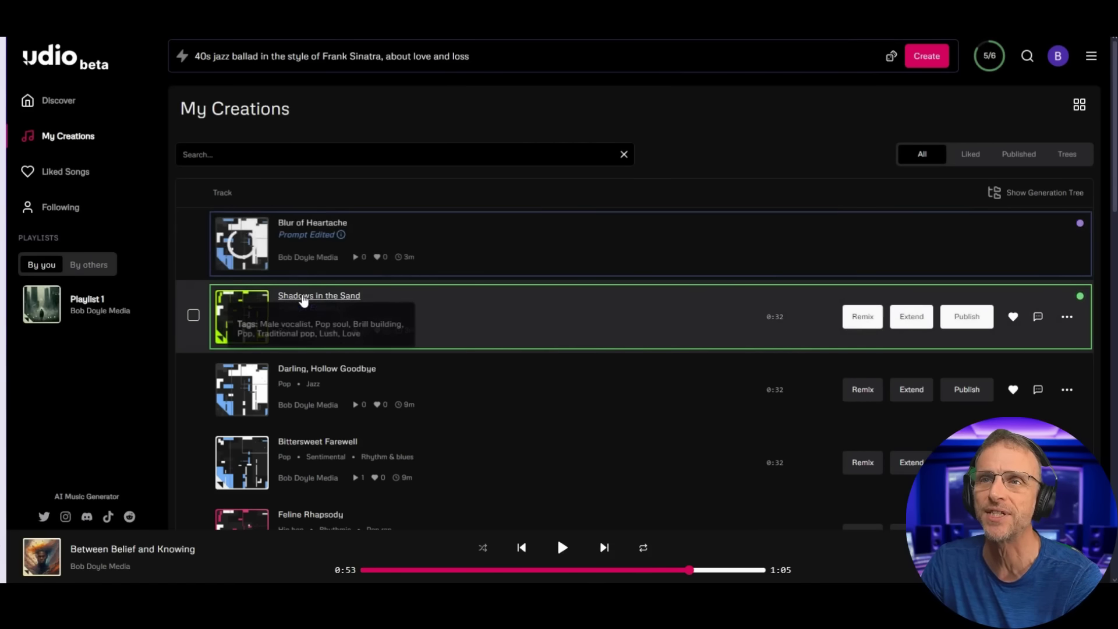
Play Shadows in the Sand, pause it at 0:28, and go back to My Creations
{"action": "left_click", "coordinate": [307, 297]}
{"action": "key", "text": "alt+Left"}
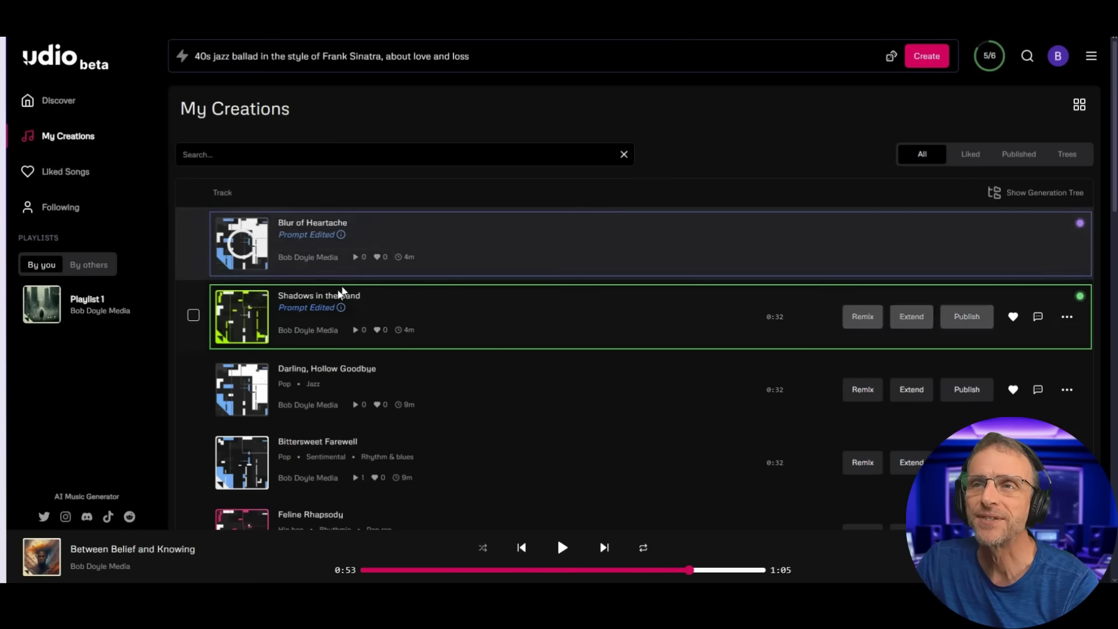
{"action": "left_click", "coordinate": [336, 297]}
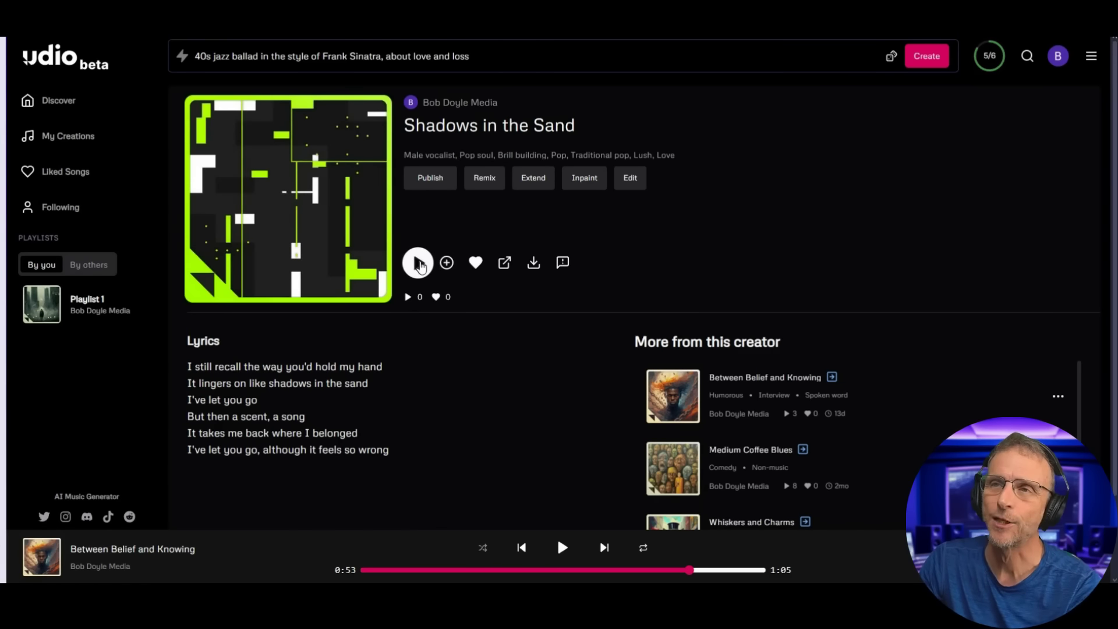
{"action": "left_click", "coordinate": [419, 263]}
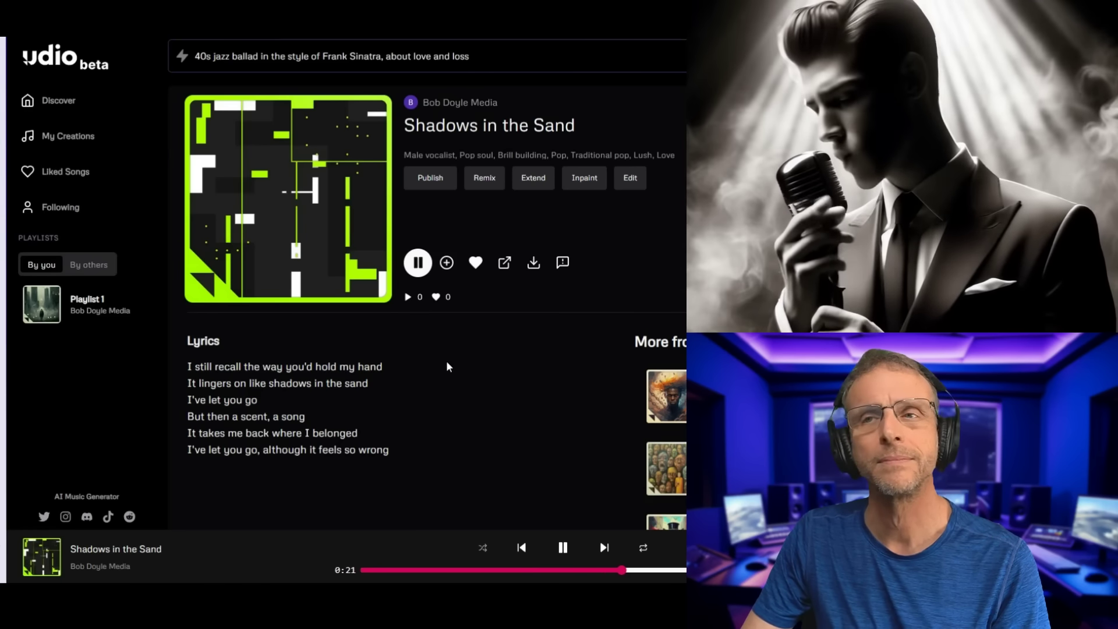
{"action": "left_click", "coordinate": [418, 262]}
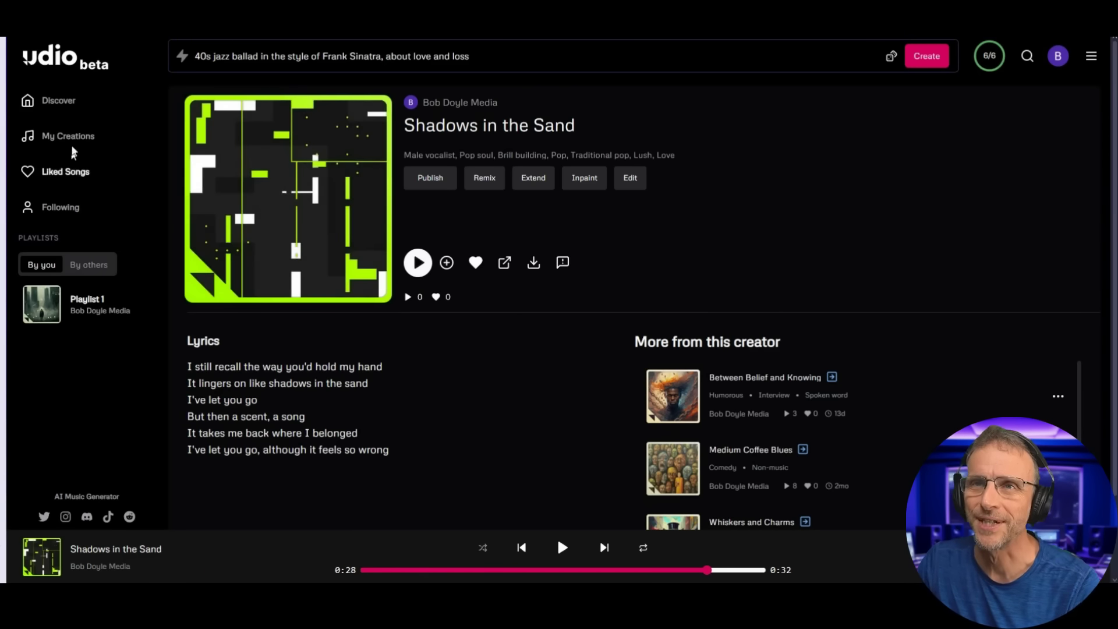
{"action": "left_click", "coordinate": [88, 142]}
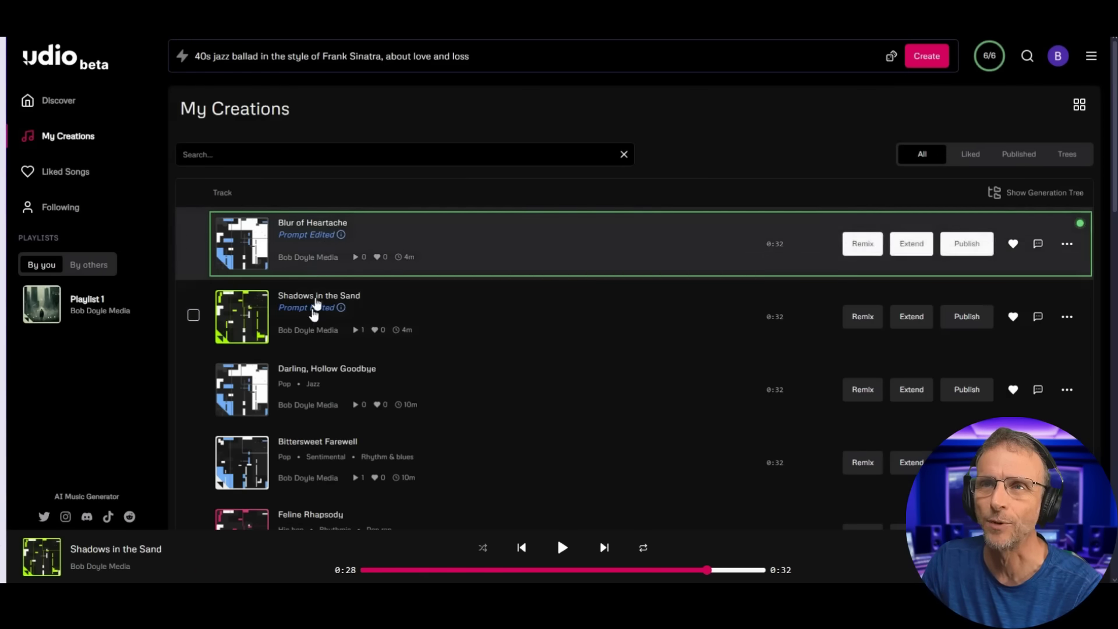
Play Blur of Heartache to 0:28, pause, and download it as audio
{"action": "left_click", "coordinate": [312, 223]}
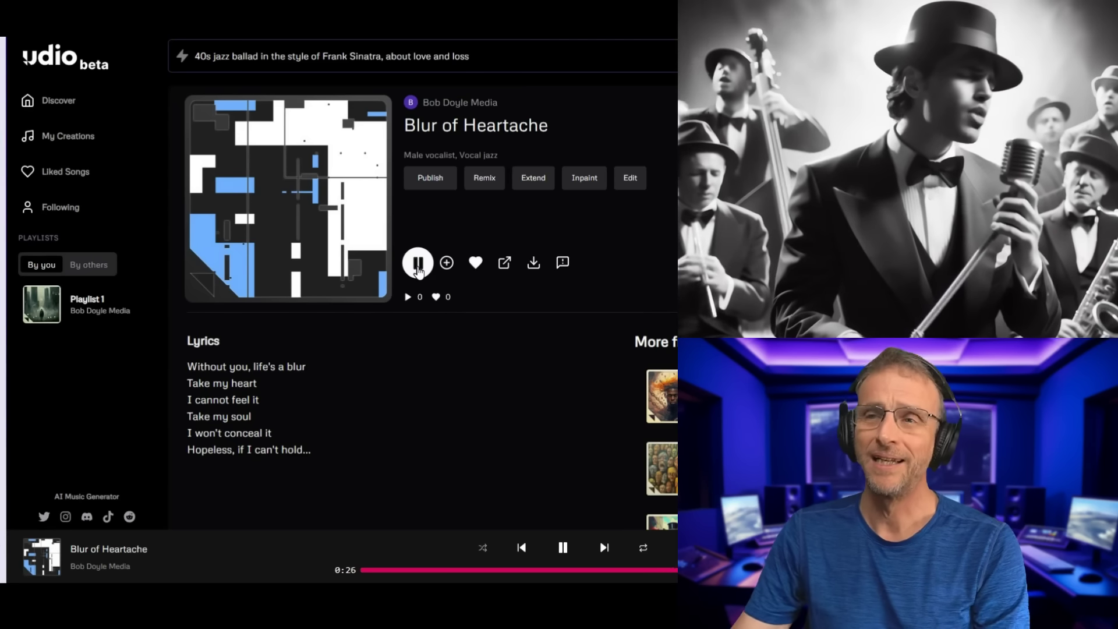
{"action": "left_click", "coordinate": [418, 263]}
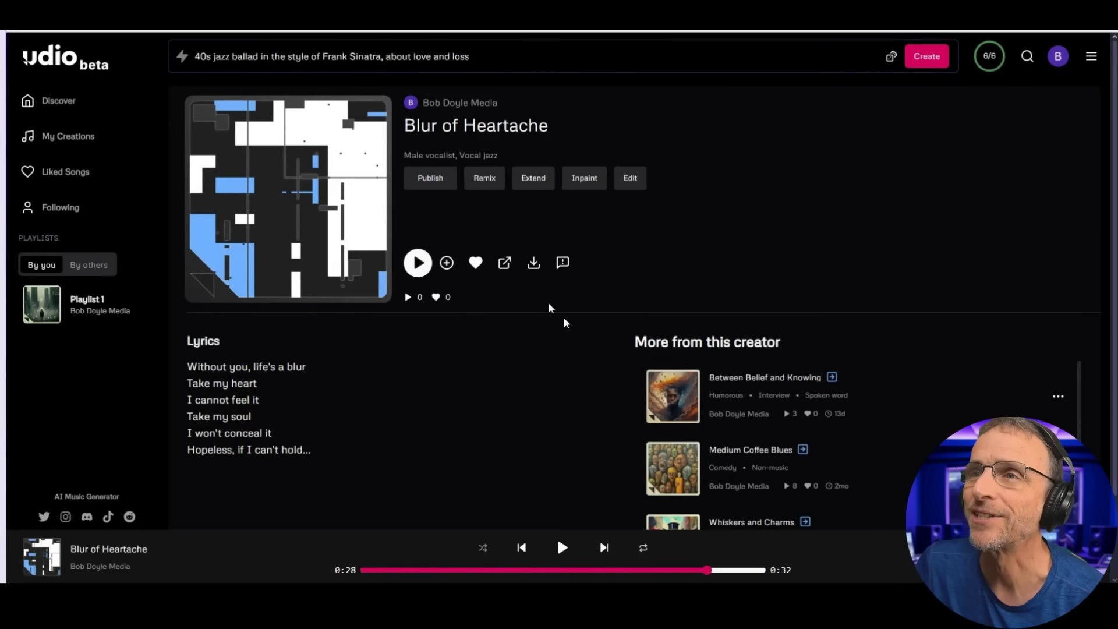
{"action": "left_click", "coordinate": [534, 263]}
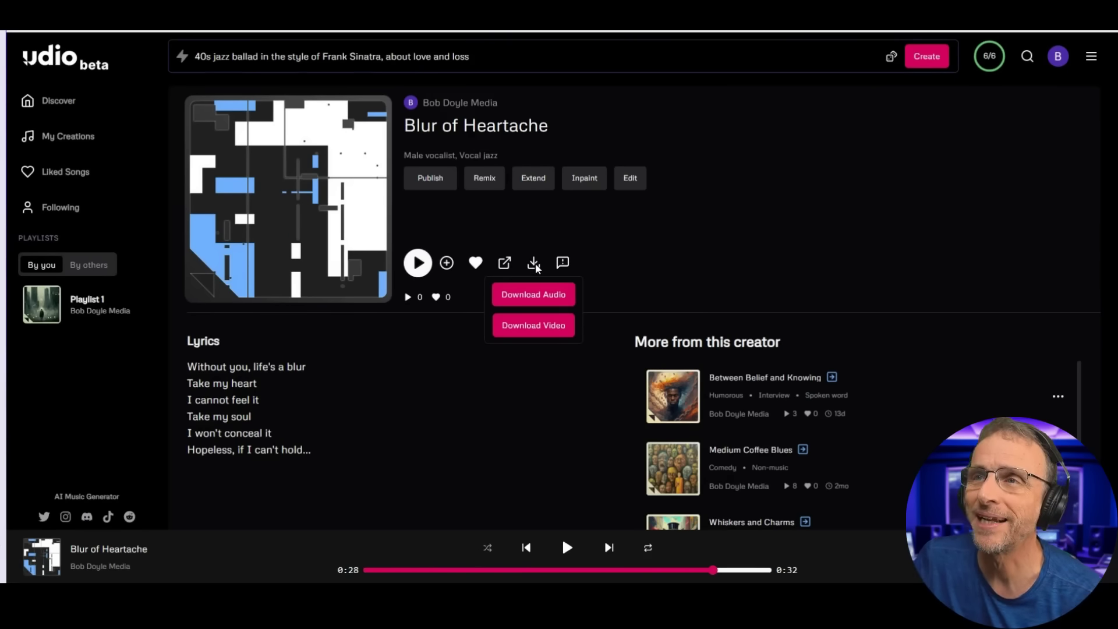
{"action": "left_click", "coordinate": [556, 296]}
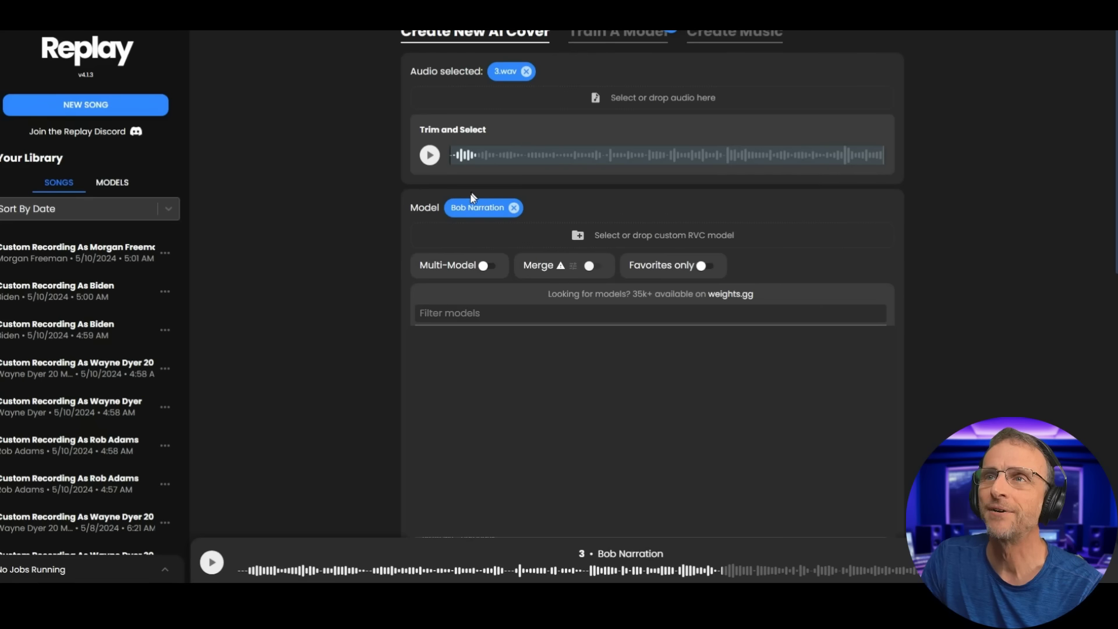
Swap 3.wav for Blur20Heartache.mp3, turn Pre-Stemmed off, set pitch 0, and create the cover
{"action": "left_click", "coordinate": [526, 71]}
{"action": "left_click_drag", "start_coordinate": [975, 113], "coordinate": [523, 100]}
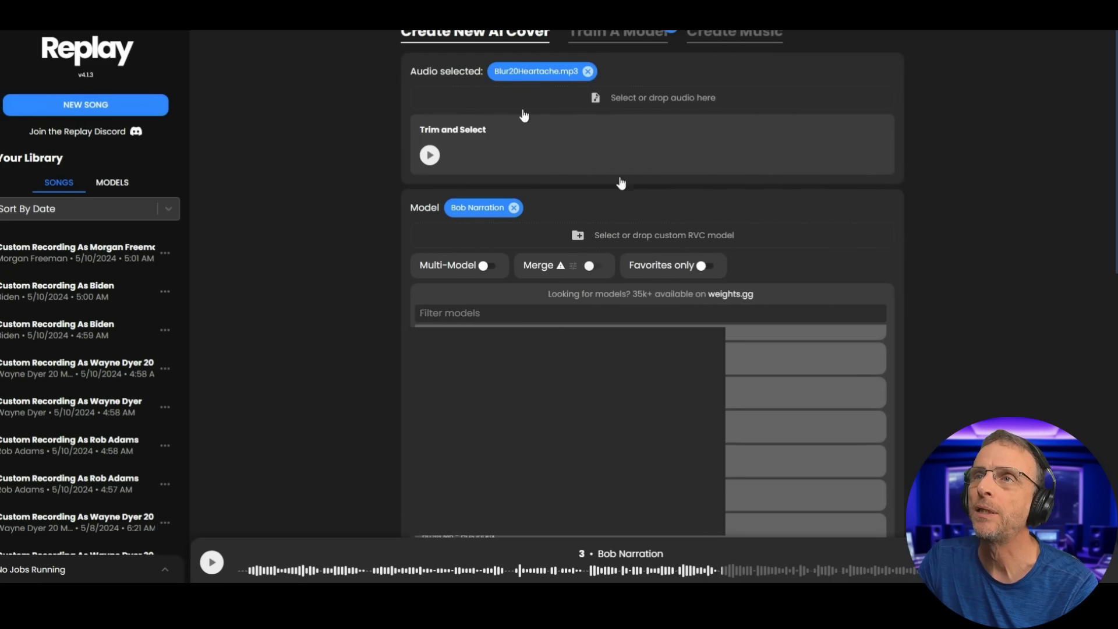
{"action": "scroll", "coordinate": [703, 486], "scroll_direction": "down", "scroll_amount": 6}
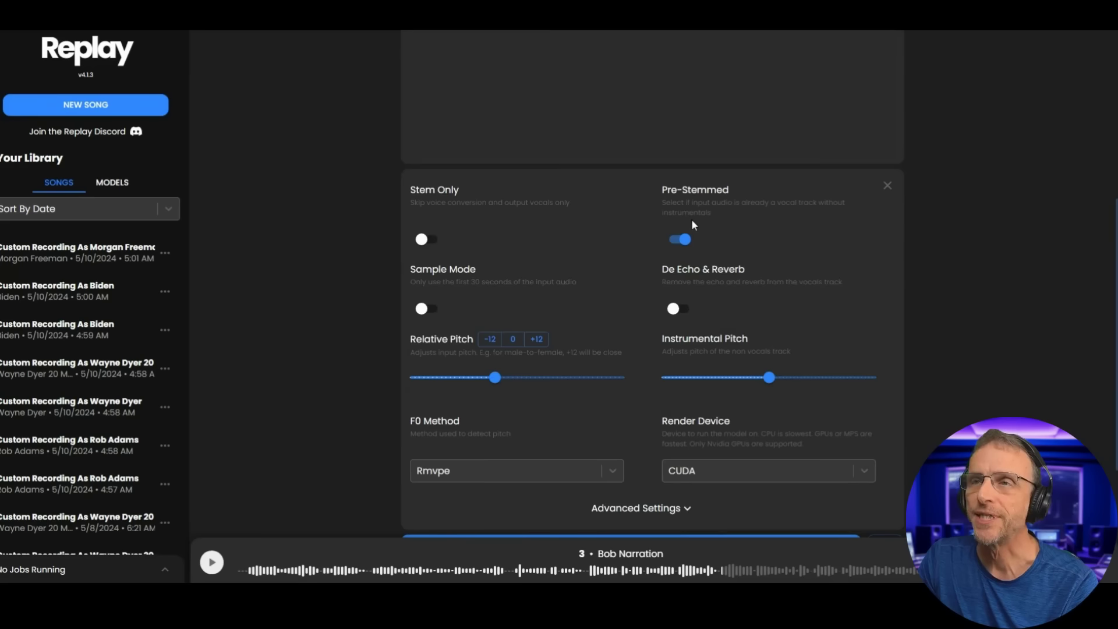
{"action": "left_click", "coordinate": [686, 238]}
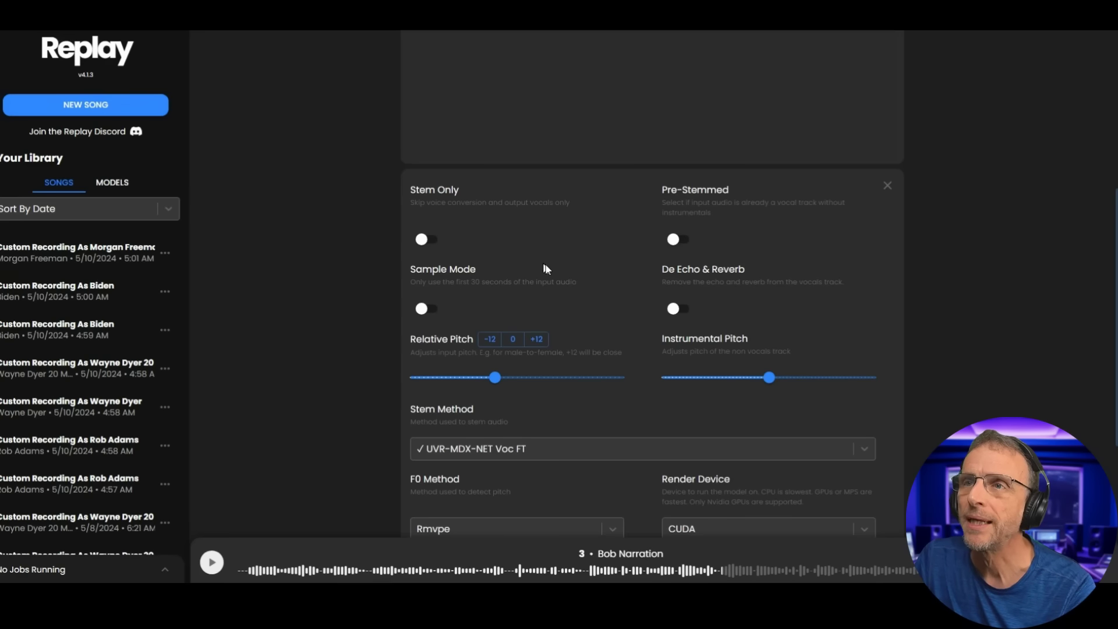
{"action": "left_click", "coordinate": [513, 342]}
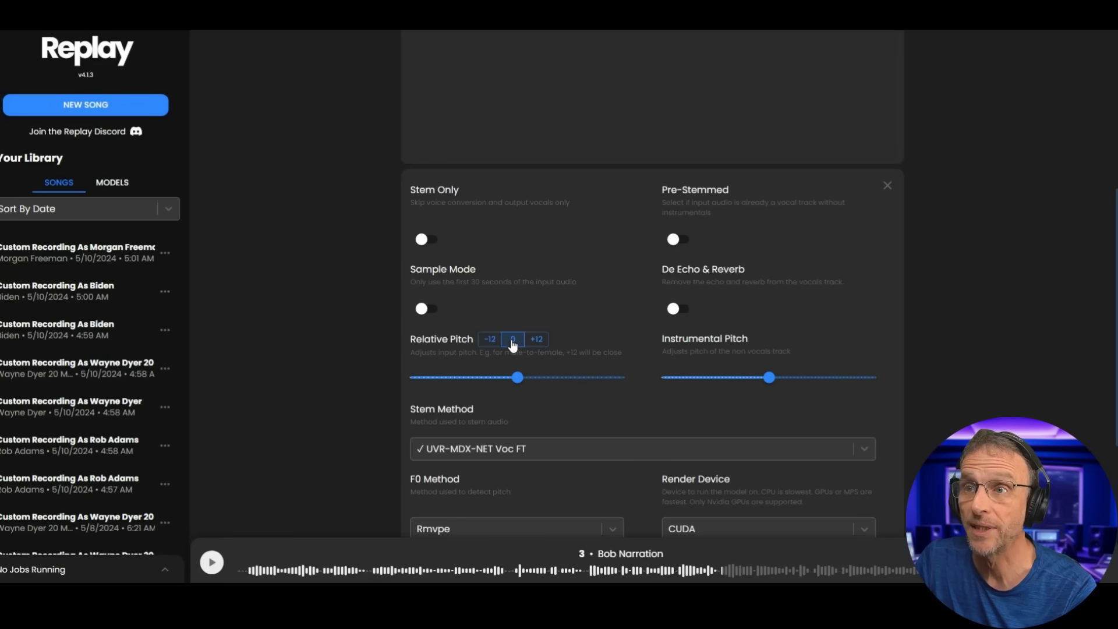
{"action": "scroll", "coordinate": [512, 342], "scroll_direction": "down", "scroll_amount": 4}
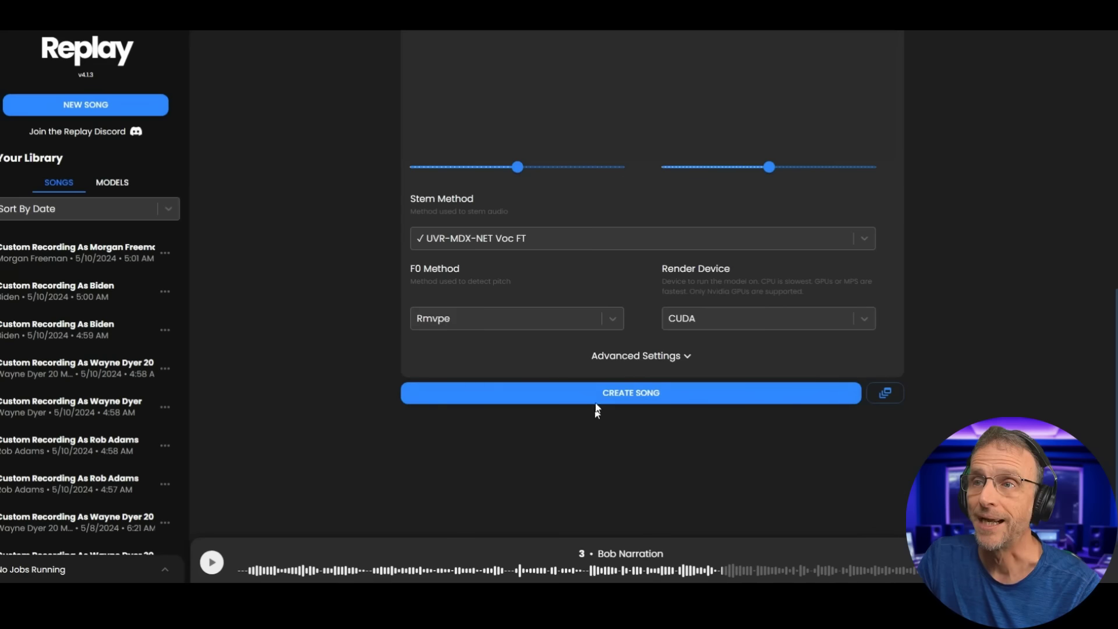
{"action": "left_click", "coordinate": [599, 401]}
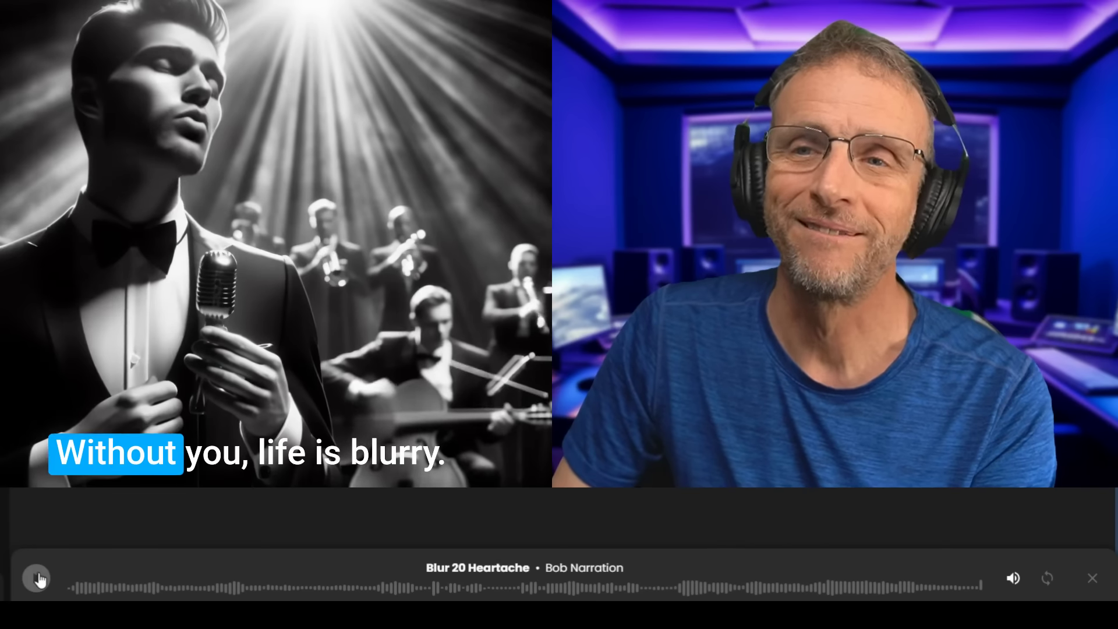
Play the Blur 20 Heartache cover sung in the Bob Narration voice
{"action": "left_click", "coordinate": [37, 578]}
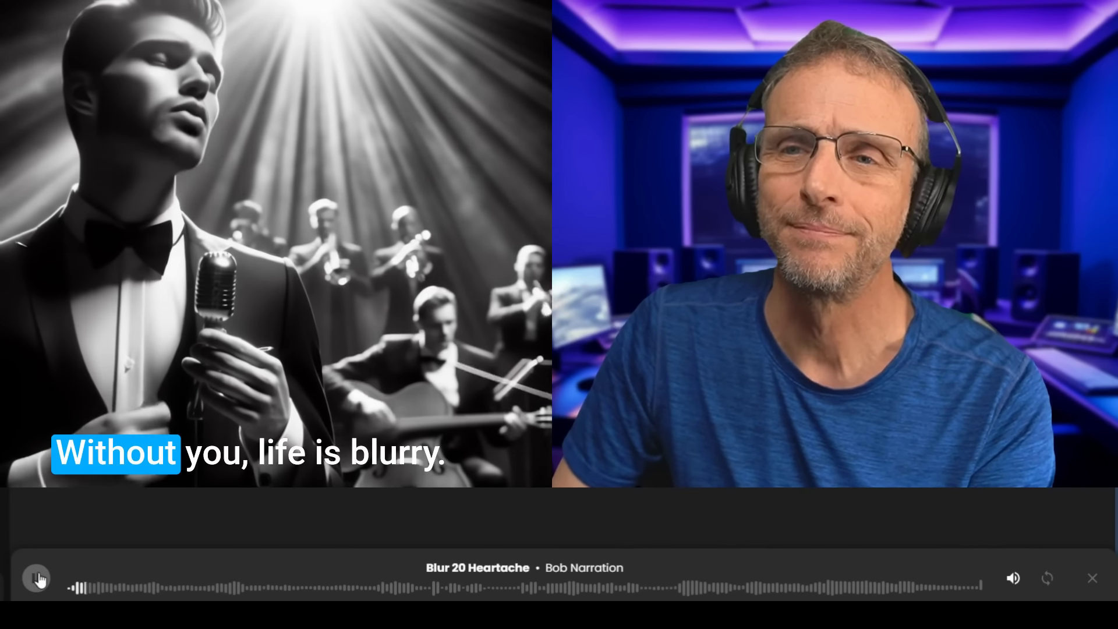